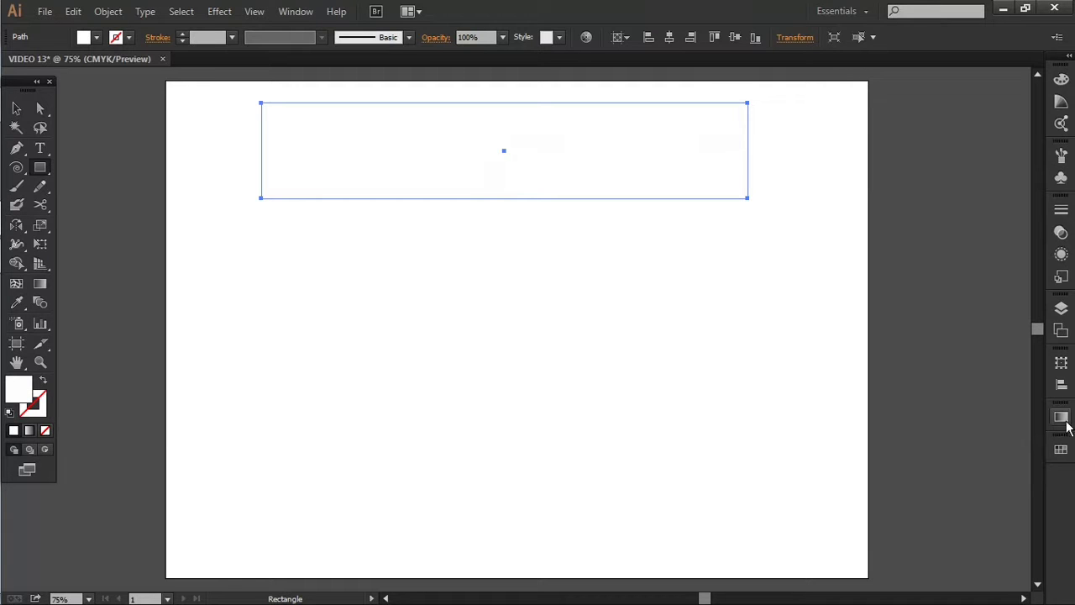
- Fill the selected rectangle with a linear white-to-black gradient and bring up the colour swatches beside the gradient settings
click(1060, 416)
click(963, 514)
drag(966, 385, 912, 172)
click(1060, 417)
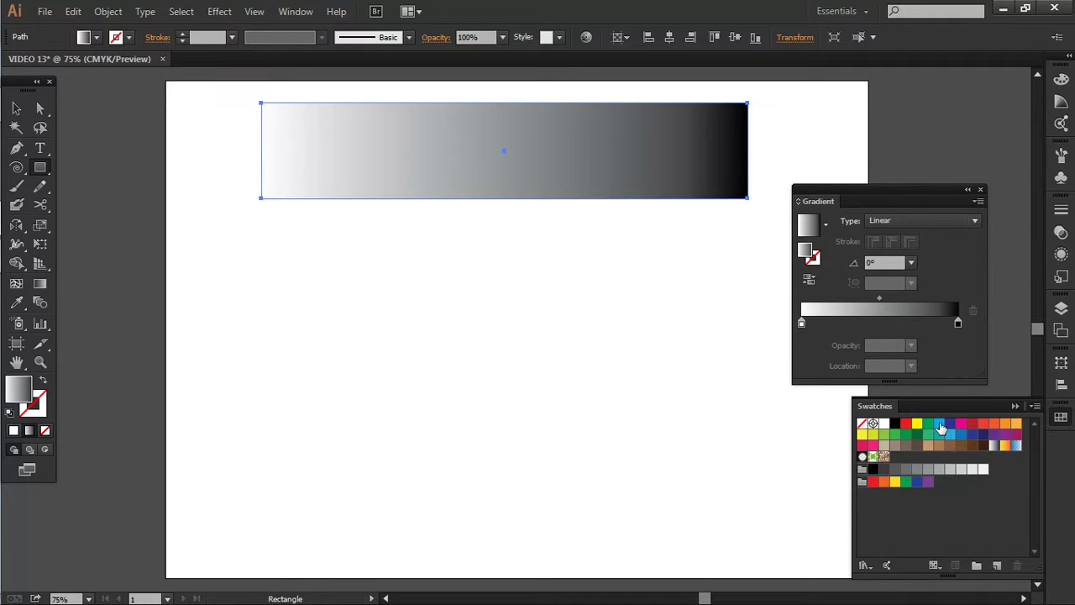
- Recolour the gradient with cyan at the start, CMYK Blue and CMYK Magenta stops in between, and orange at the end
drag(939, 423, 799, 322)
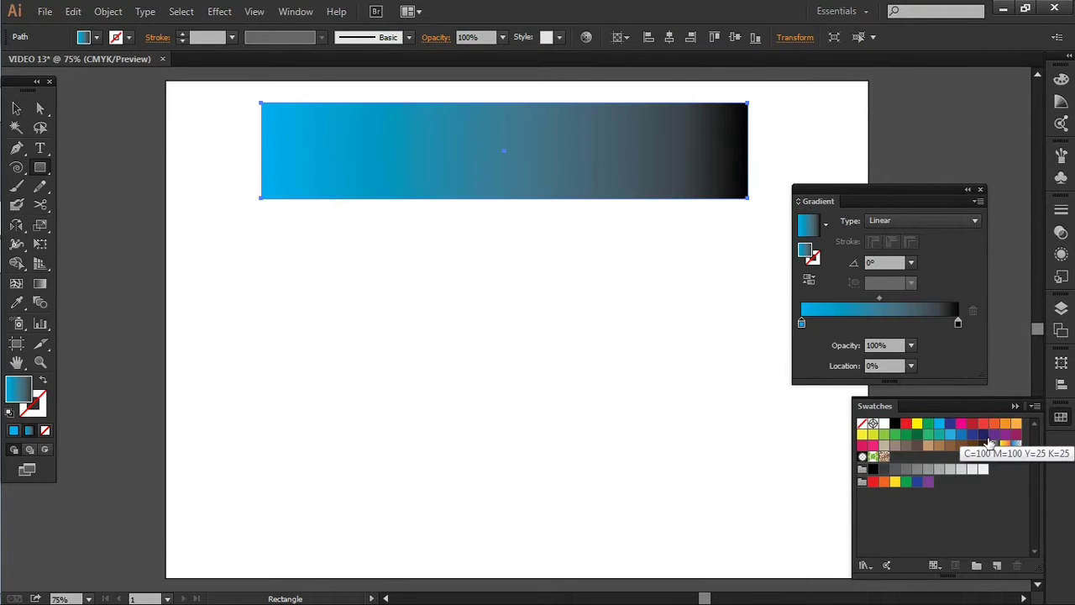
drag(1005, 424, 958, 323)
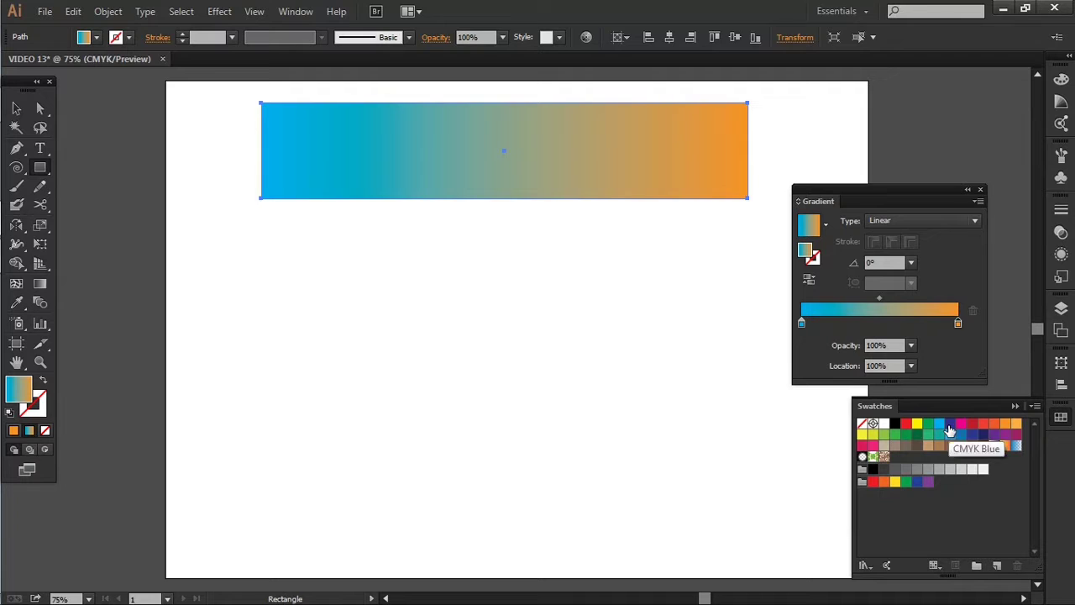
drag(950, 424, 857, 330)
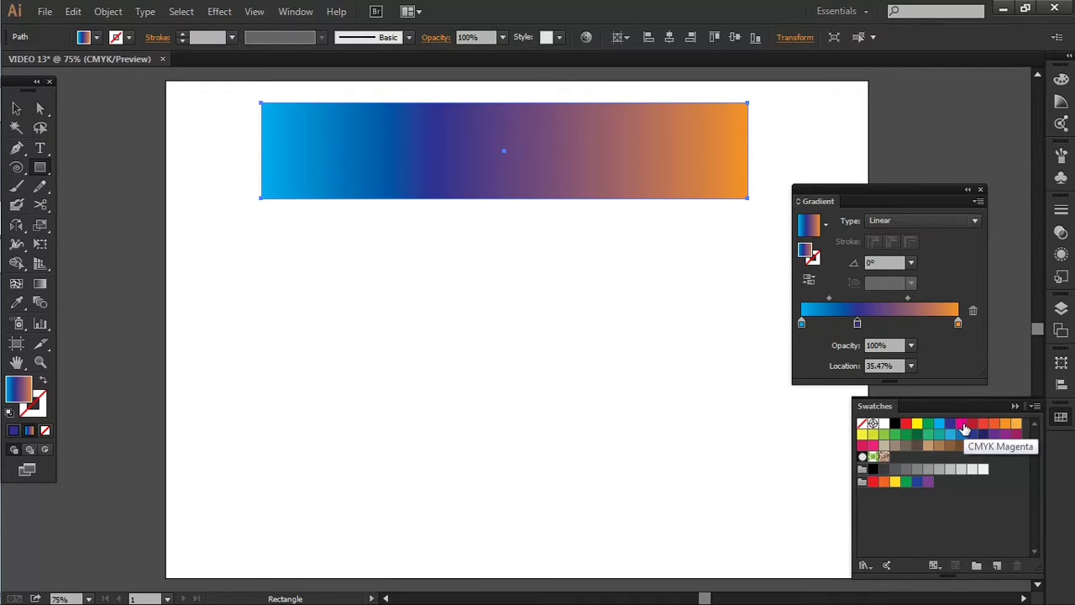
drag(963, 428, 910, 326)
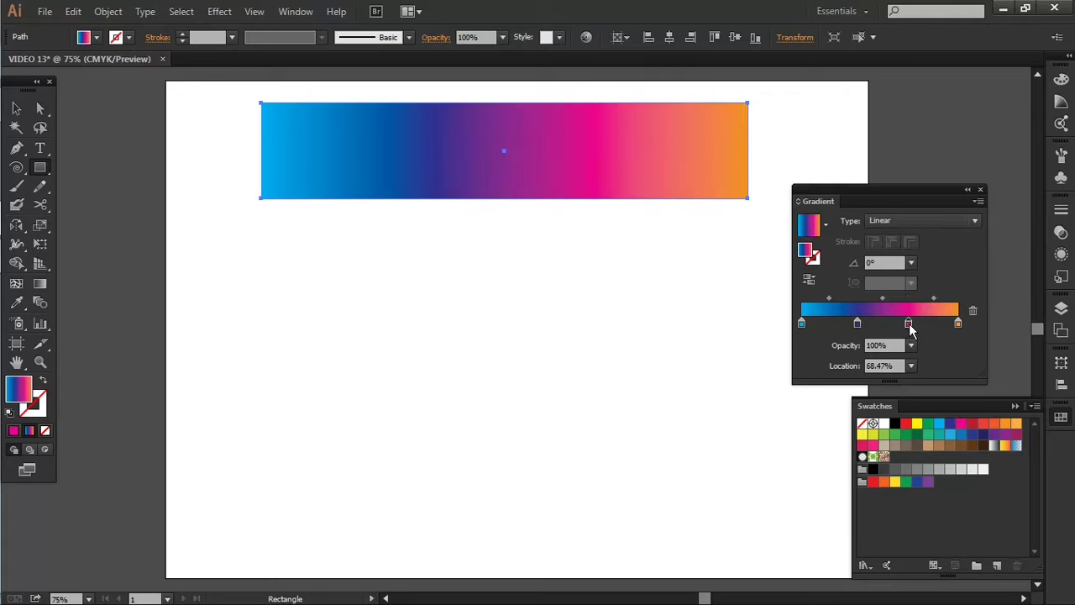
- Set the blue gradient stop's location to 35% and the magenta stop's location to 65%
click(857, 325)
click(889, 364)
scroll(889, 364, down, 1)
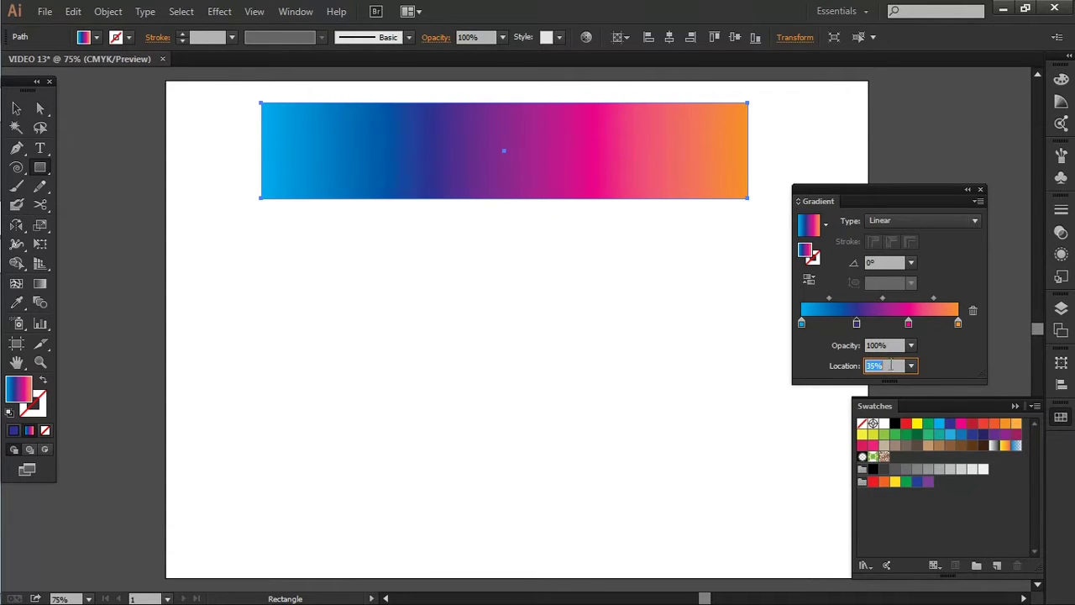
click(908, 323)
scroll(893, 365, down, 2)
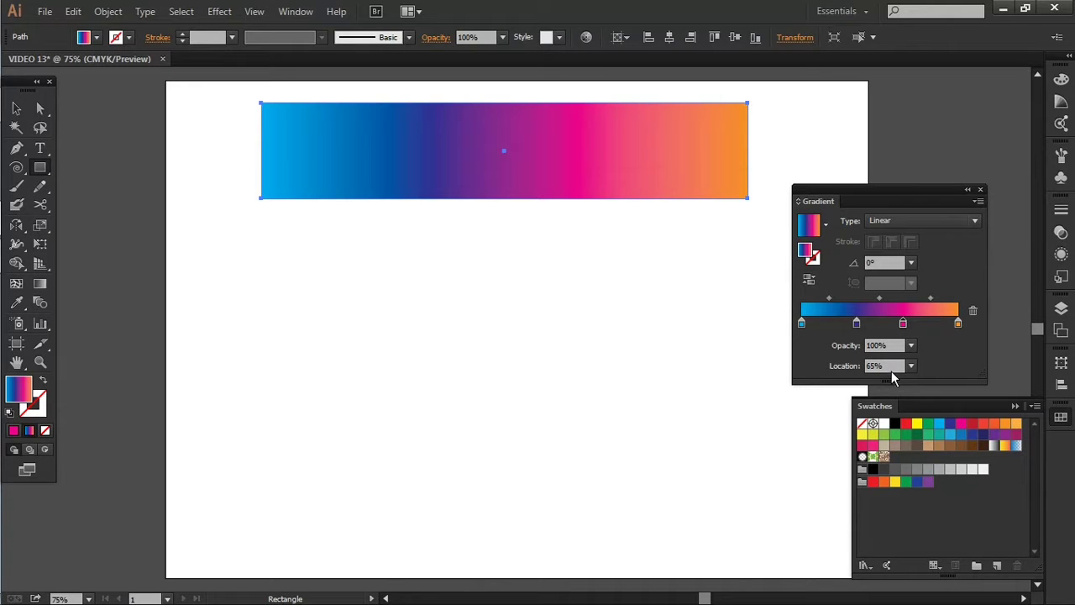
- Try the magenta gradient stop at locations up to 75% and return it to 65%
scroll(890, 367, up, 7)
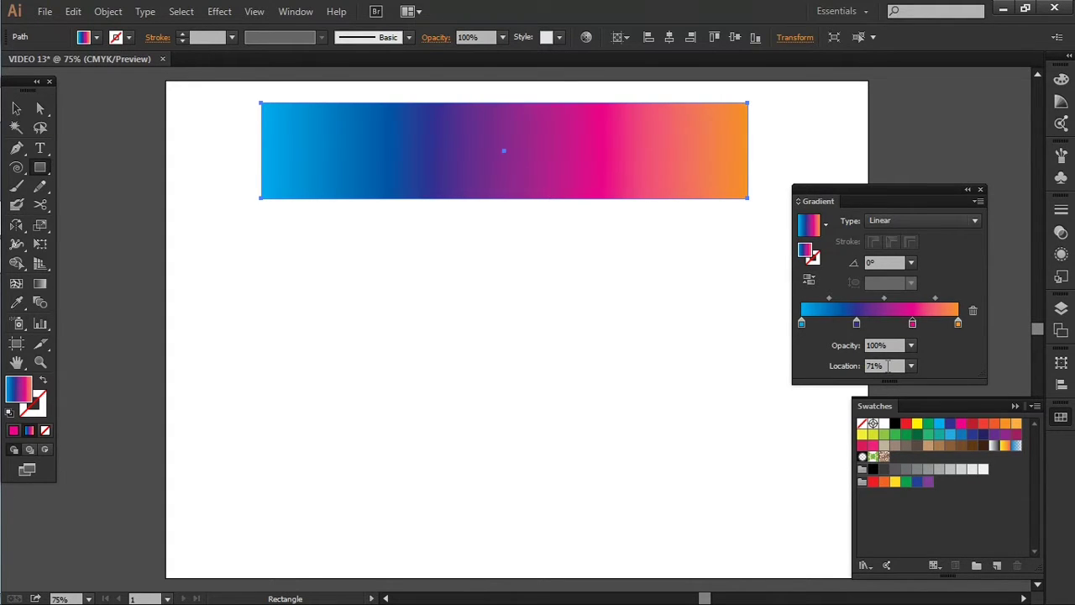
scroll(889, 361, up, 2)
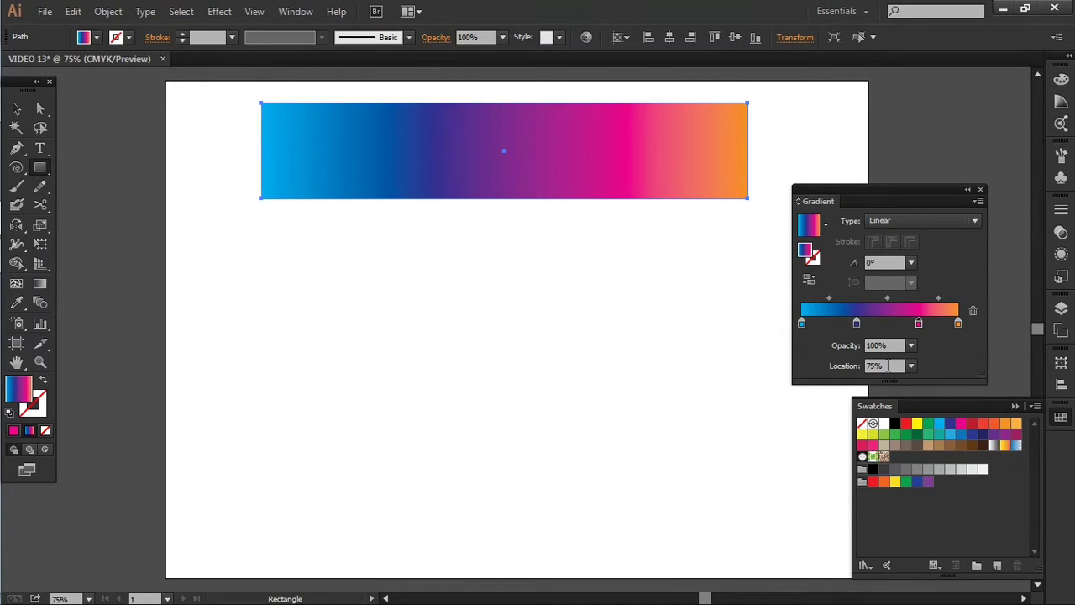
scroll(888, 365, down, 3)
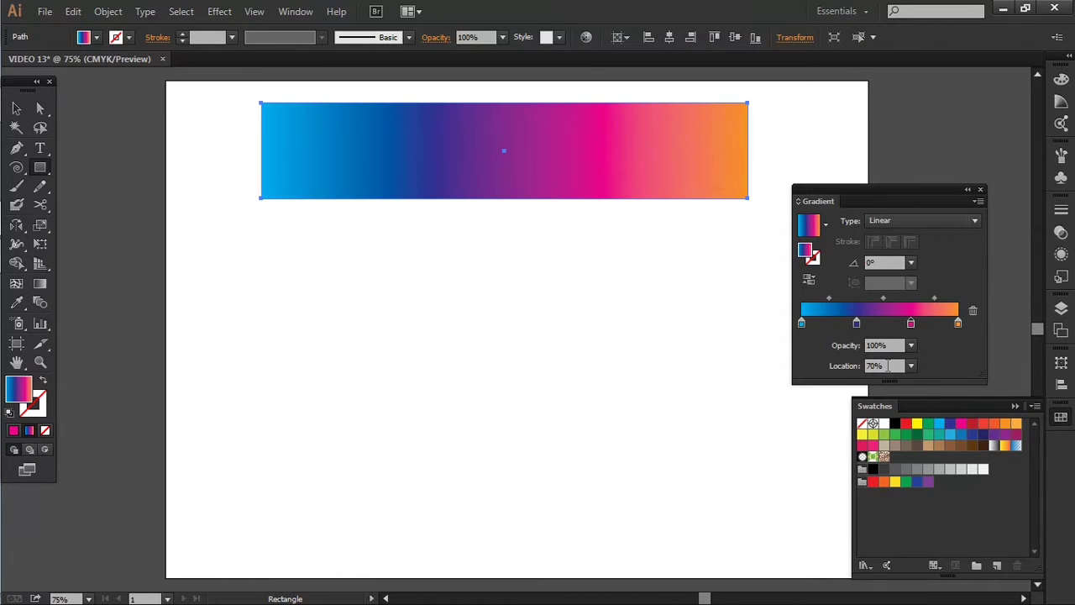
scroll(889, 367, down, 3)
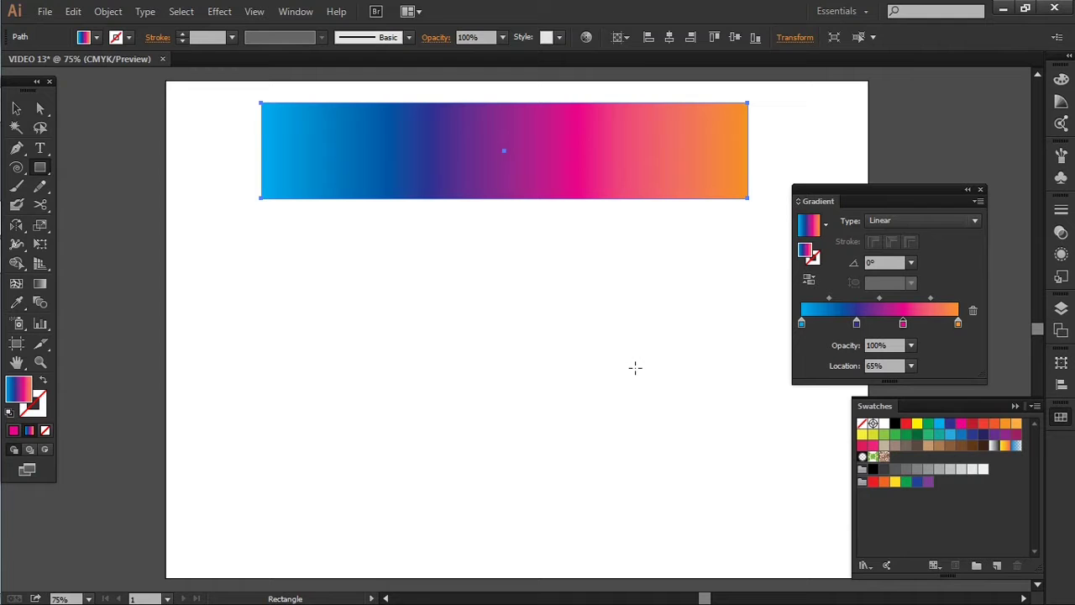
- Move the gradient settings out of the way and place the gradient rectangle outside the artboard, just above its upper edge
click(16, 109)
click(464, 294)
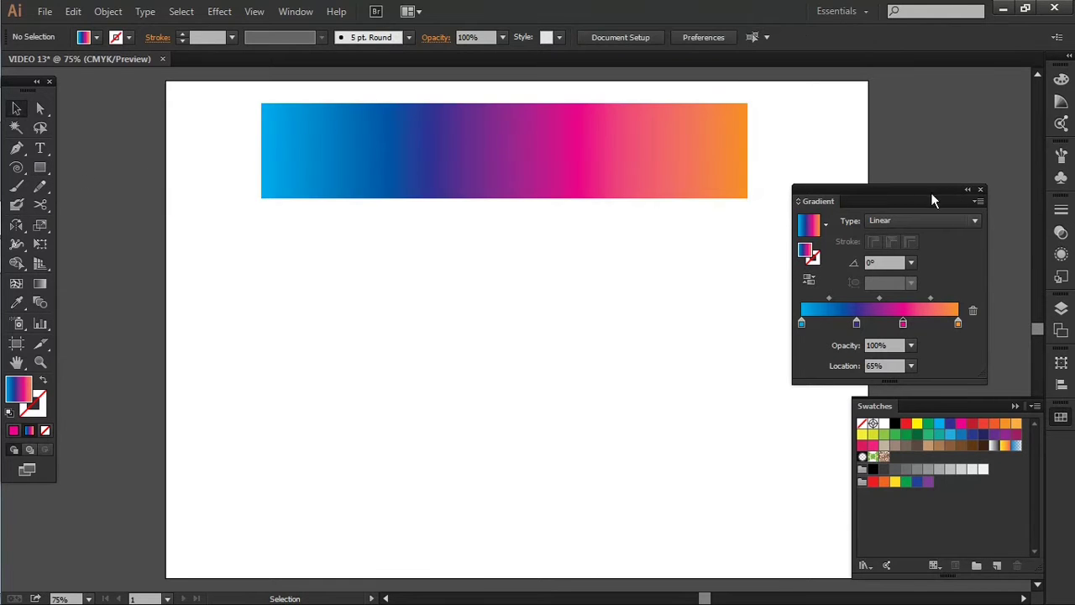
drag(932, 195, 995, 168)
scroll(685, 310, down, 2)
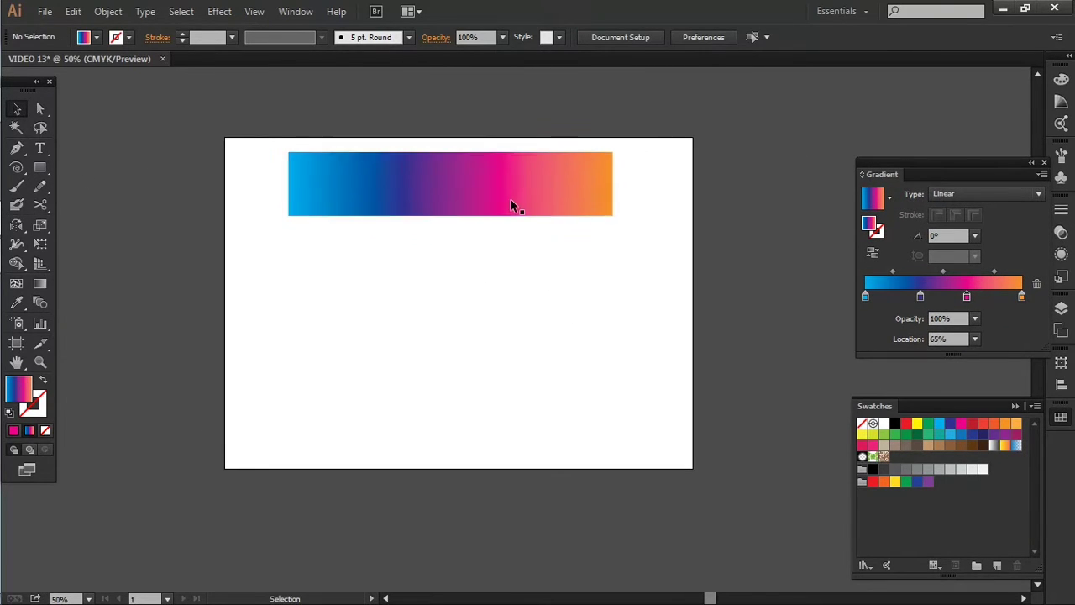
drag(509, 199, 510, 107)
click(547, 288)
scroll(547, 288, up, 2)
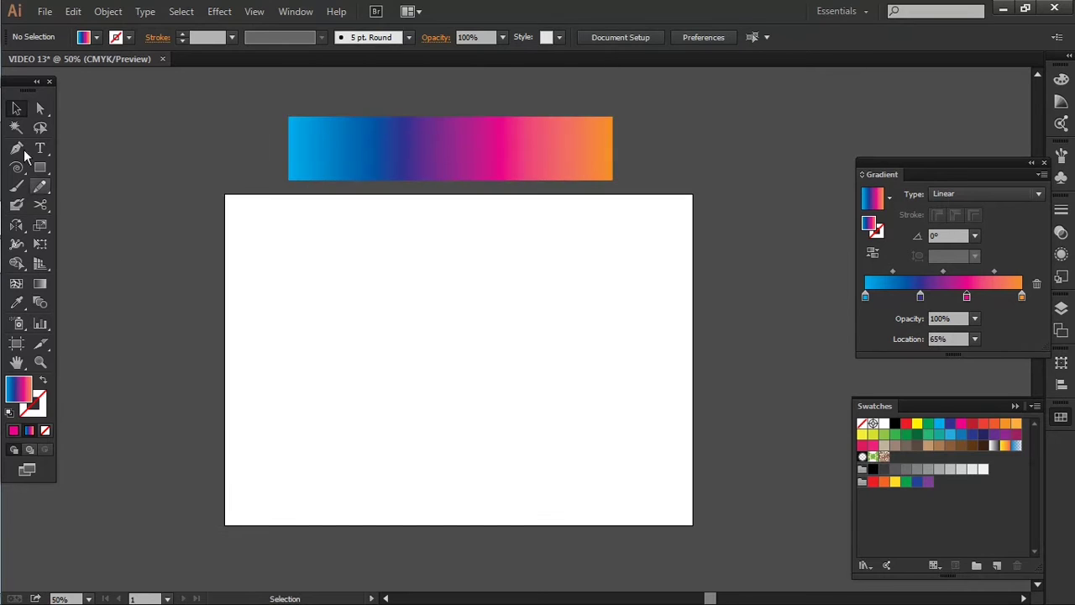
- Create a 12-point star with radii of 50 px and 25 px at the artboard's centre and enlarge it to nearly the artboard's height
drag(39, 167, 132, 243)
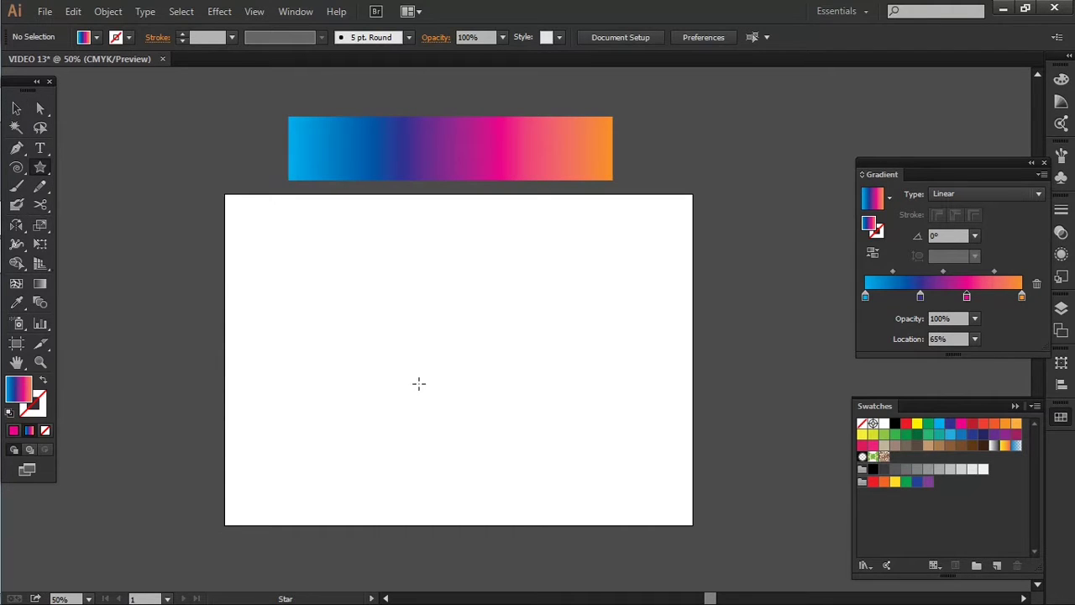
click(456, 356)
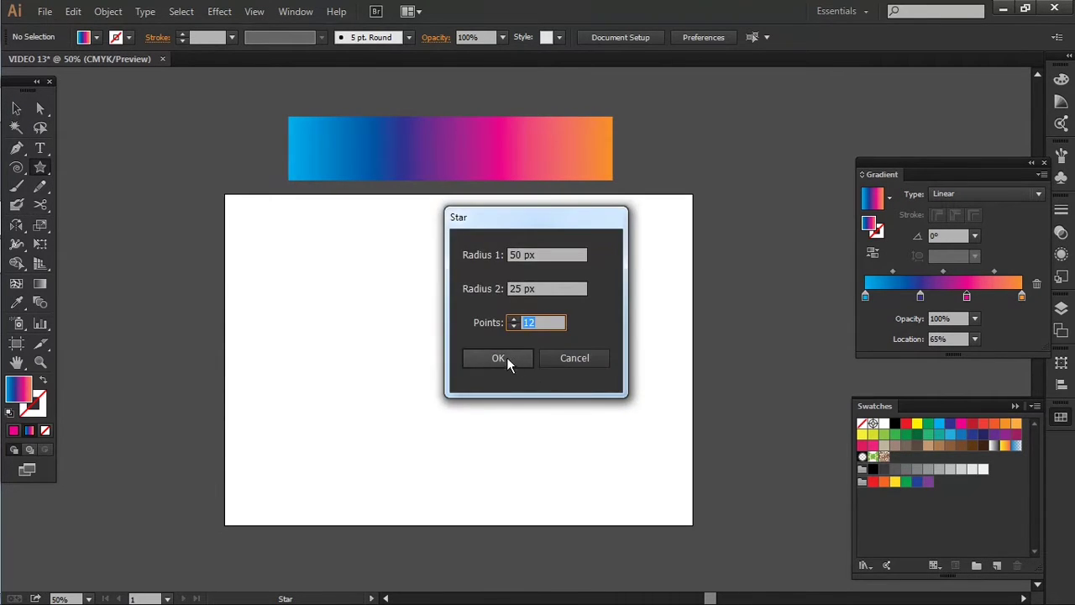
click(499, 360)
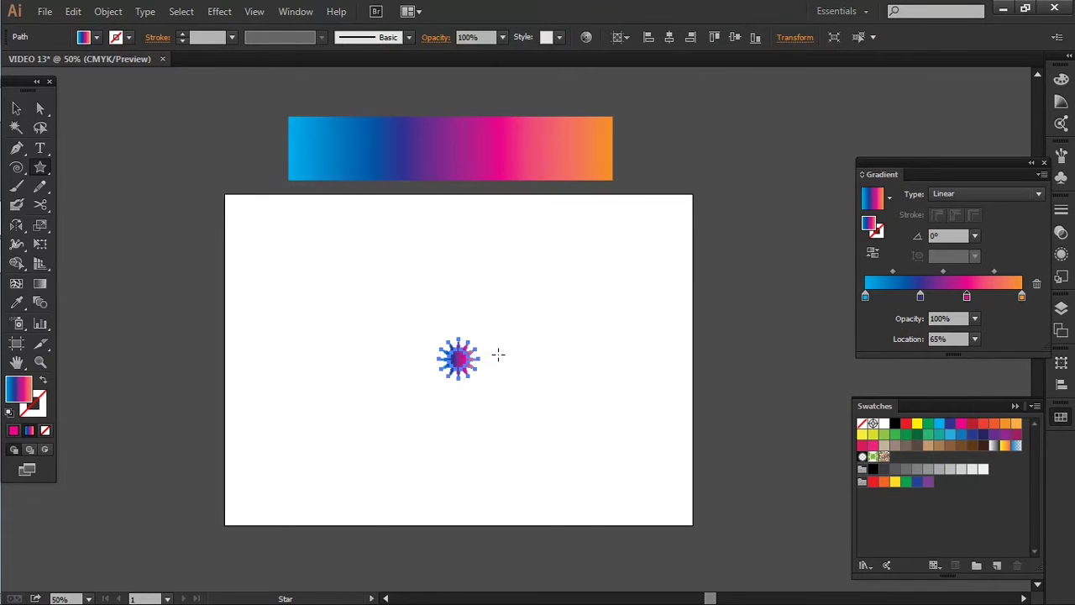
key(v)
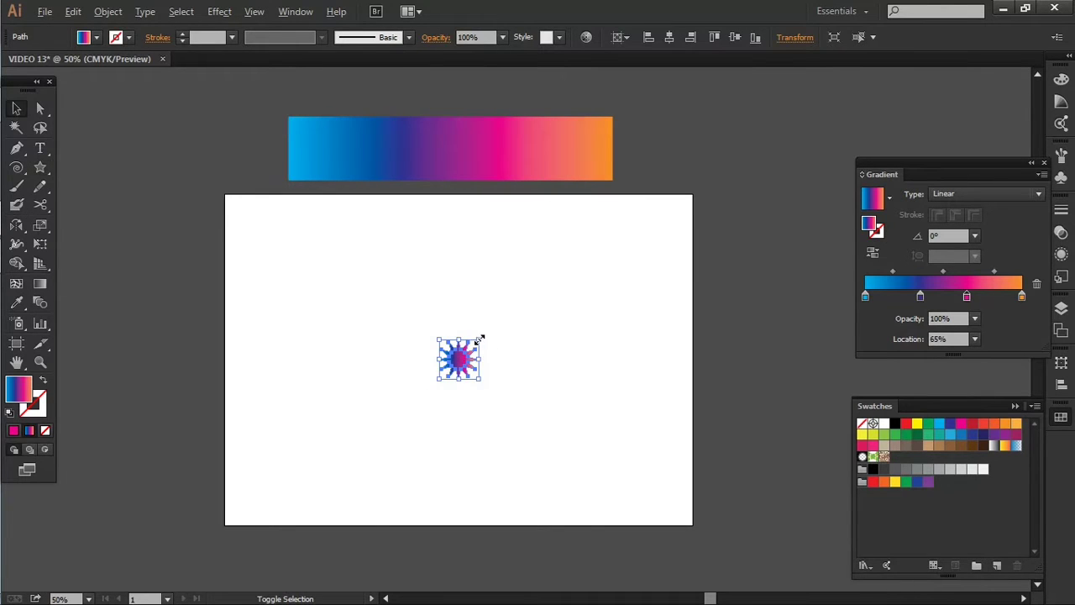
drag(481, 338, 652, 217)
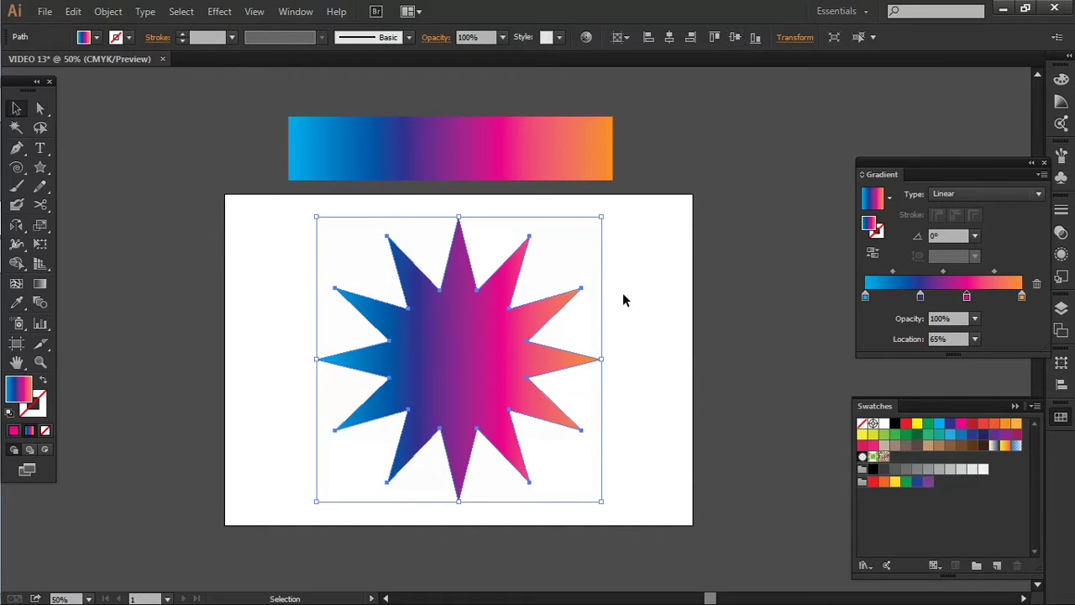
- Swap the star's fill and stroke so it has no fill and a gradient outline
drag(623, 300, 674, 285)
key(shift+x)
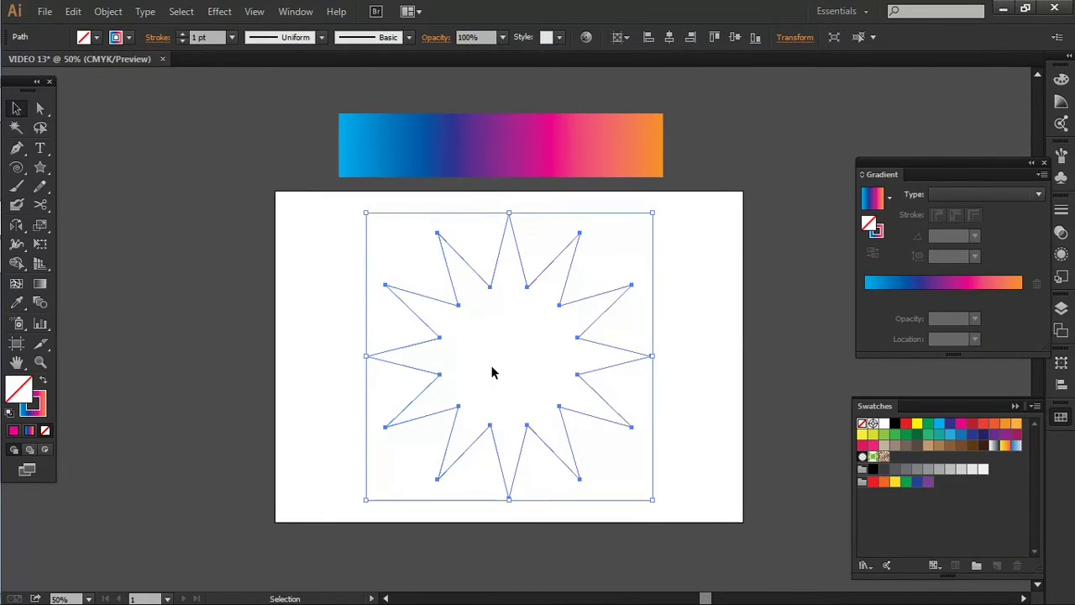
click(199, 42)
drag(364, 233, 501, 341)
- Apply the Round Corners effect with a 30 px radius to the star and expand its appearance
click(220, 10)
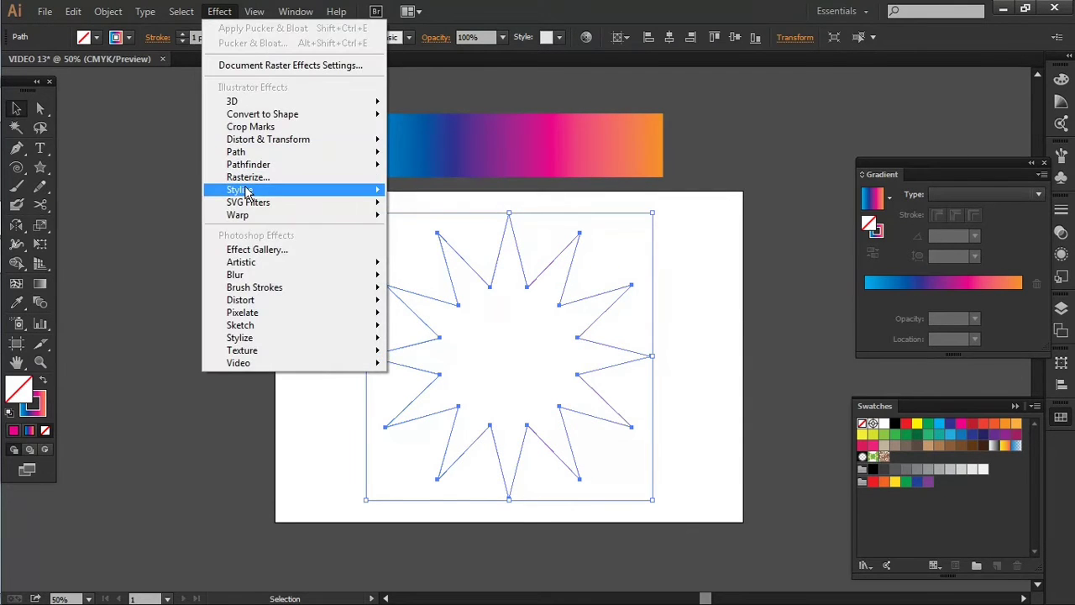
mouse_move(252, 188)
click(420, 263)
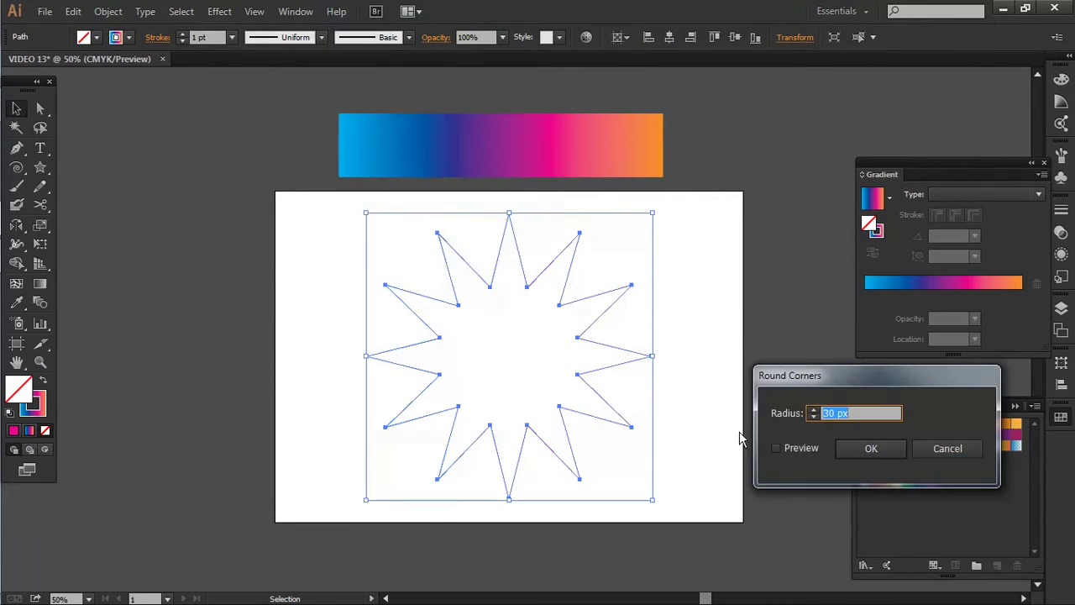
text(30)
click(778, 448)
click(873, 449)
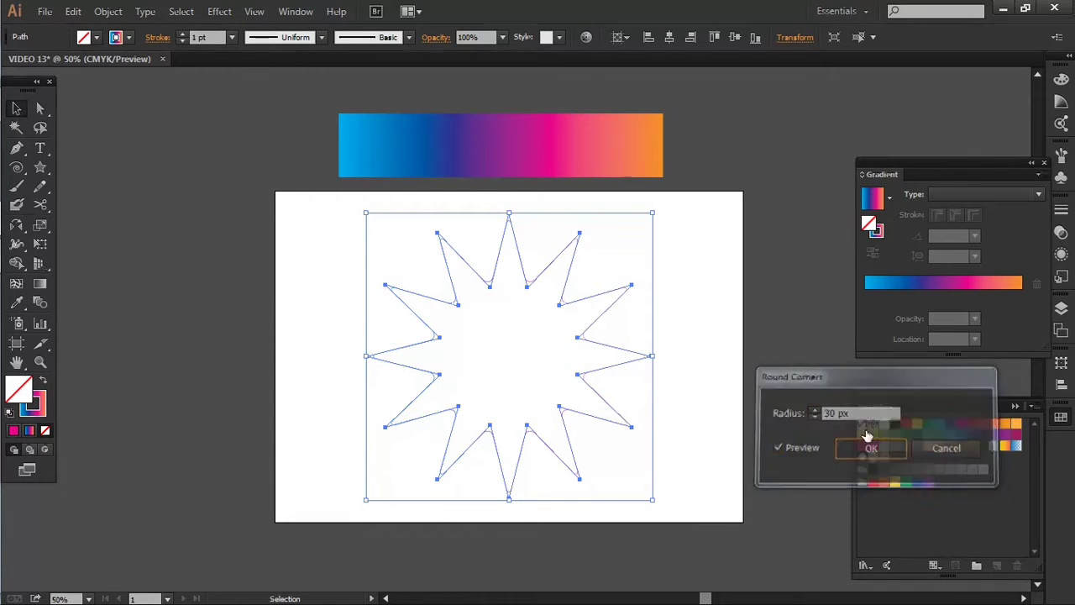
click(108, 11)
click(175, 198)
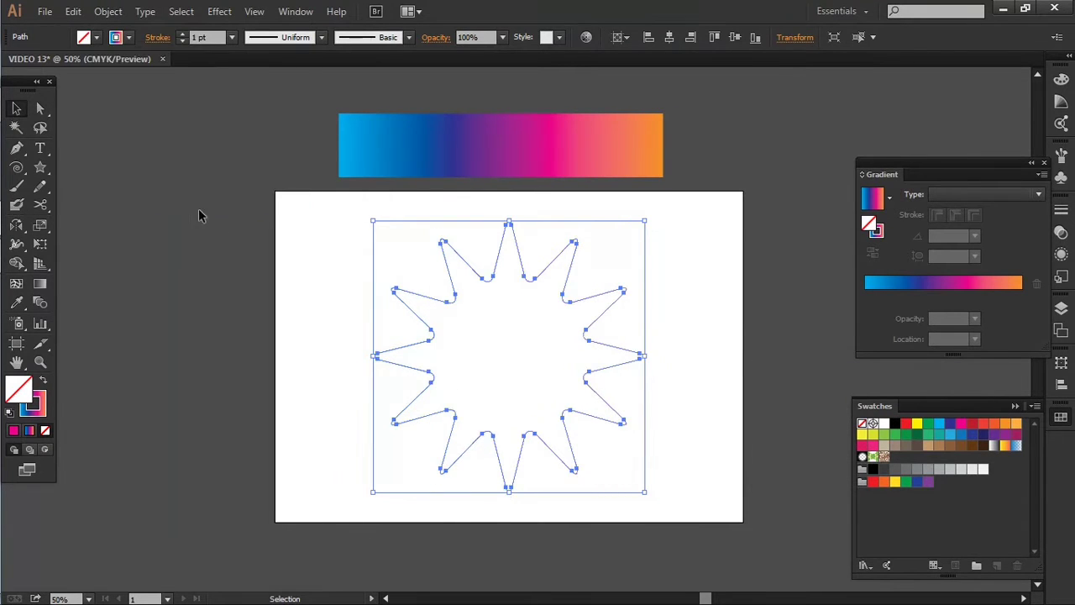
- Add two progressively smaller concentric copies of the rounded star inside the original
click(247, 225)
drag(336, 239, 588, 383)
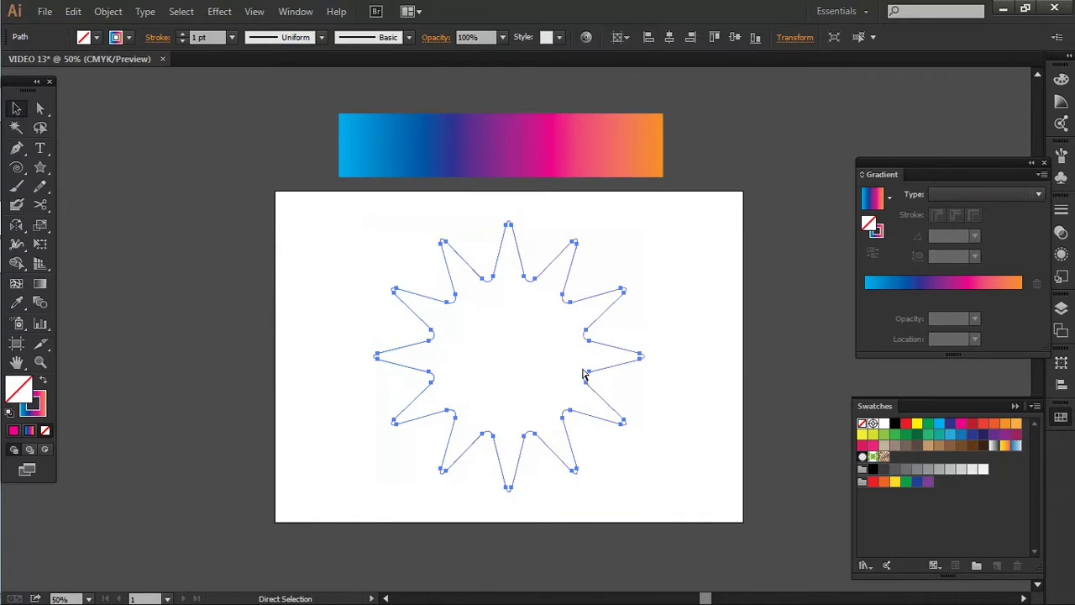
mouse_move(644, 221)
mouse_down()
mouse_move(614, 290)
mouse_move(562, 307)
mouse_move(560, 327)
mouse_up()
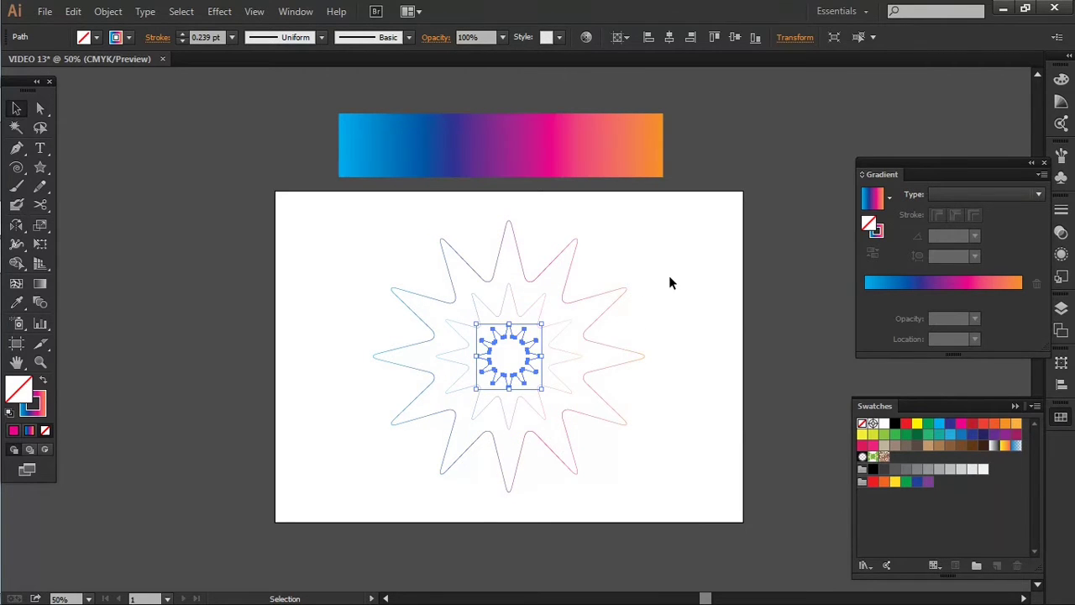
click(681, 307)
- Select all three concentric stars and make a blend from them
drag(336, 250, 580, 403)
scroll(581, 403, up, 1)
scroll(581, 395, down, 1)
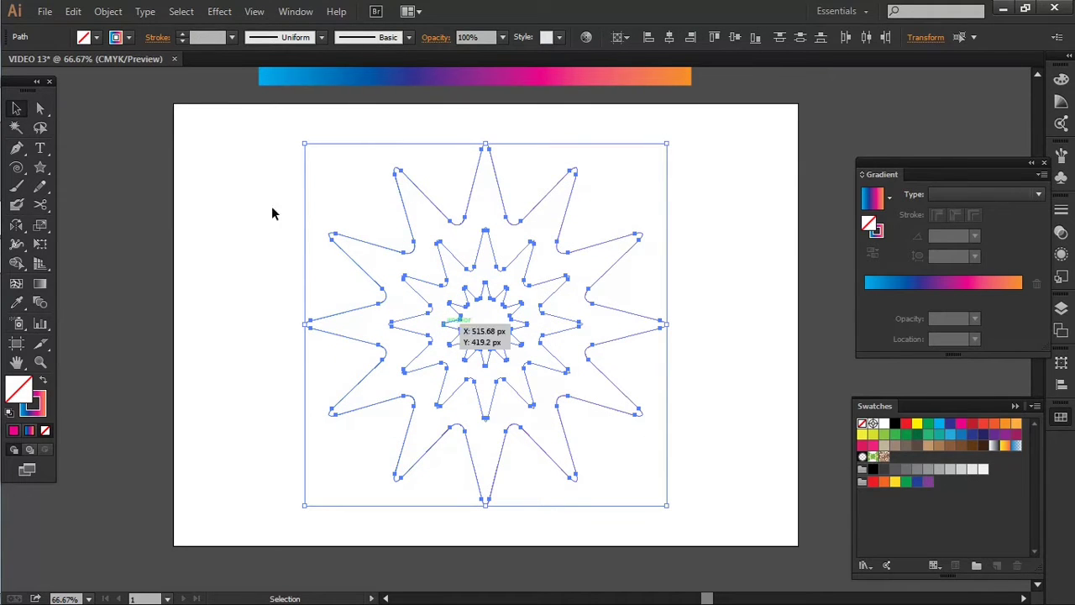
key(x)
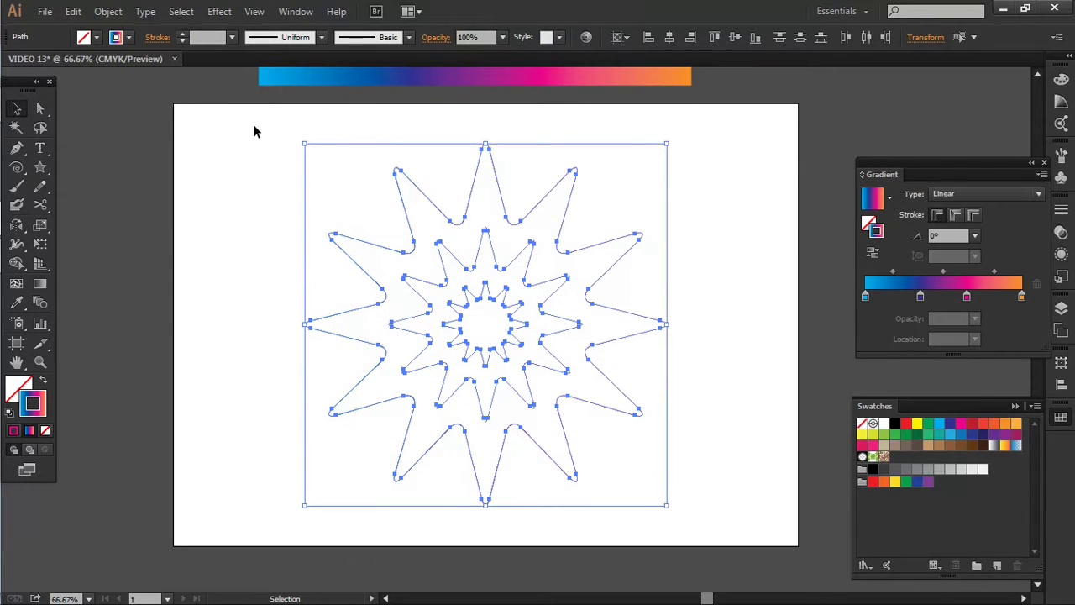
click(220, 11)
click(218, 12)
click(108, 11)
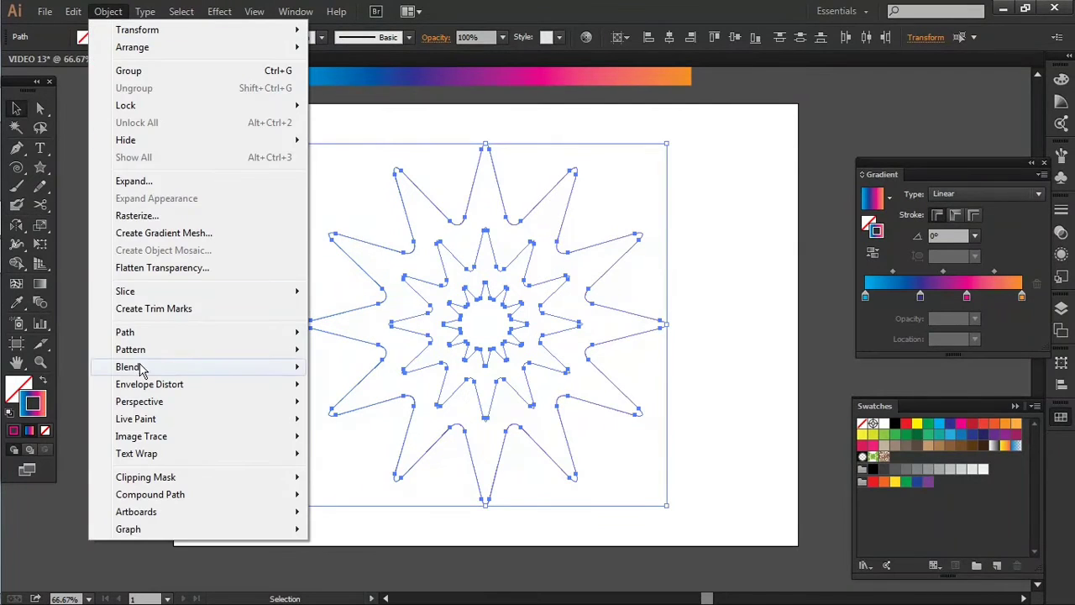
mouse_move(141, 370)
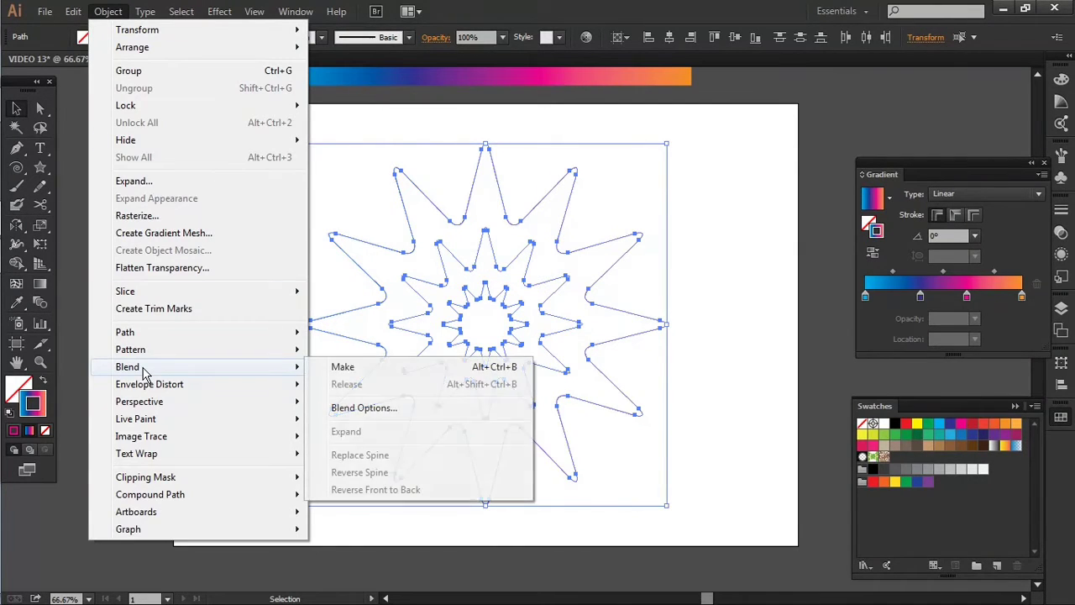
click(345, 369)
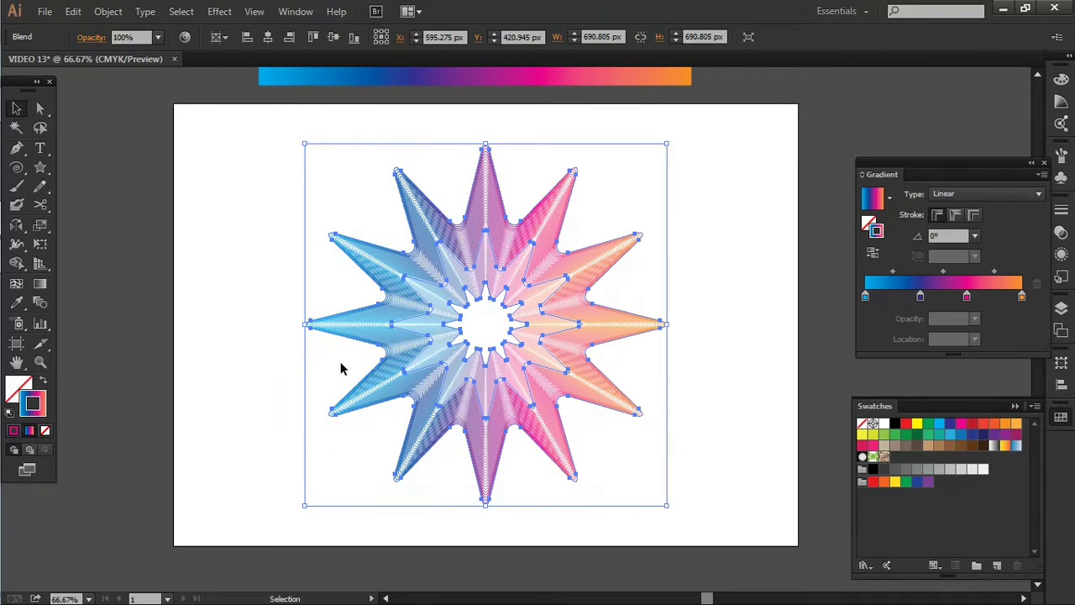
- Start a Zig Zag effect on the star blend with preview on and smooth points
click(239, 276)
drag(194, 172, 594, 426)
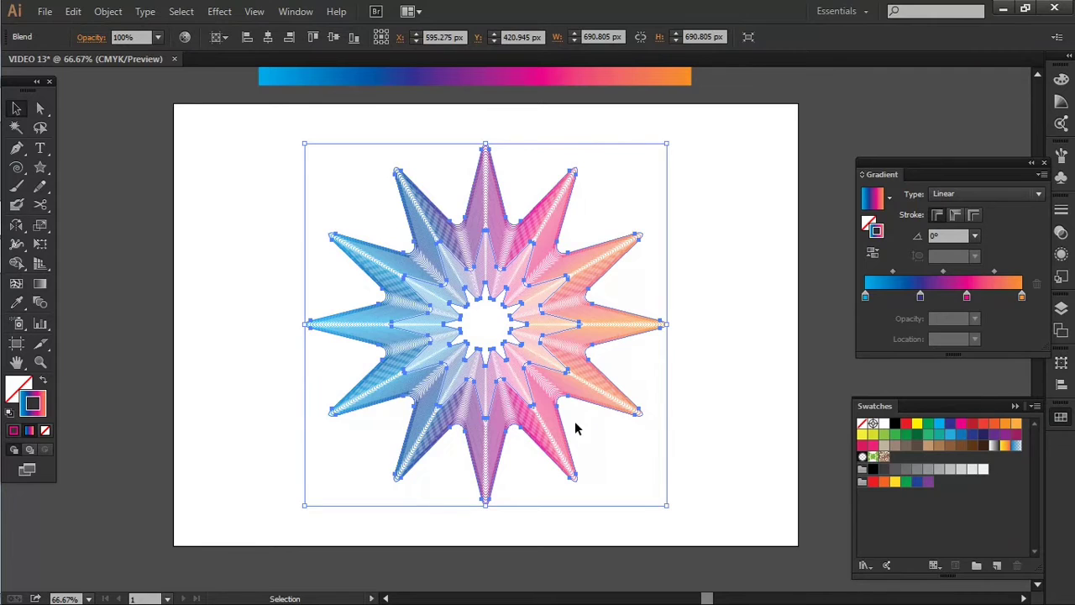
click(219, 11)
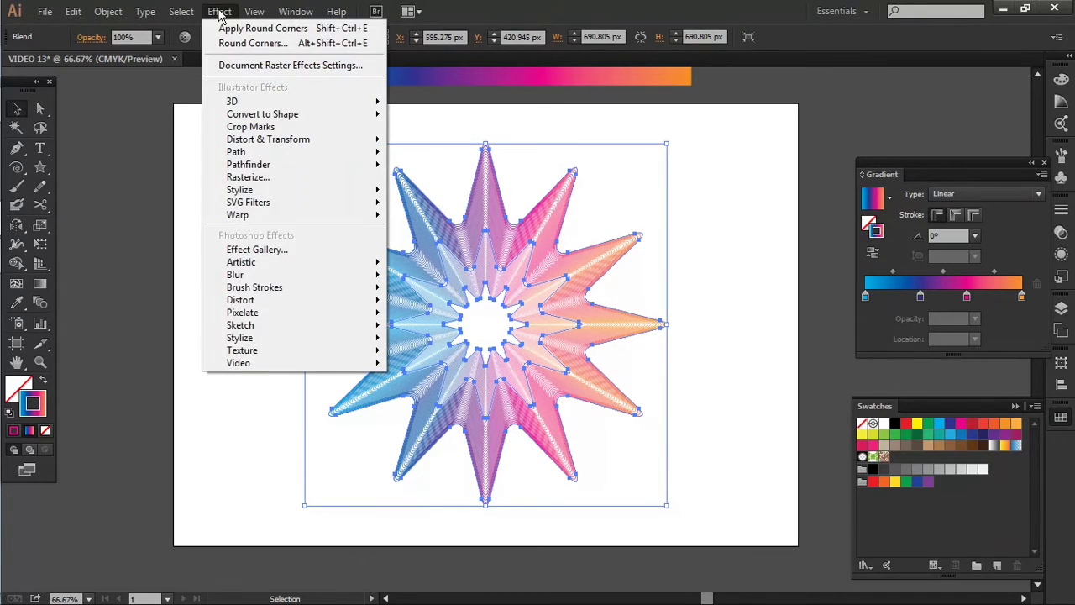
mouse_move(276, 193)
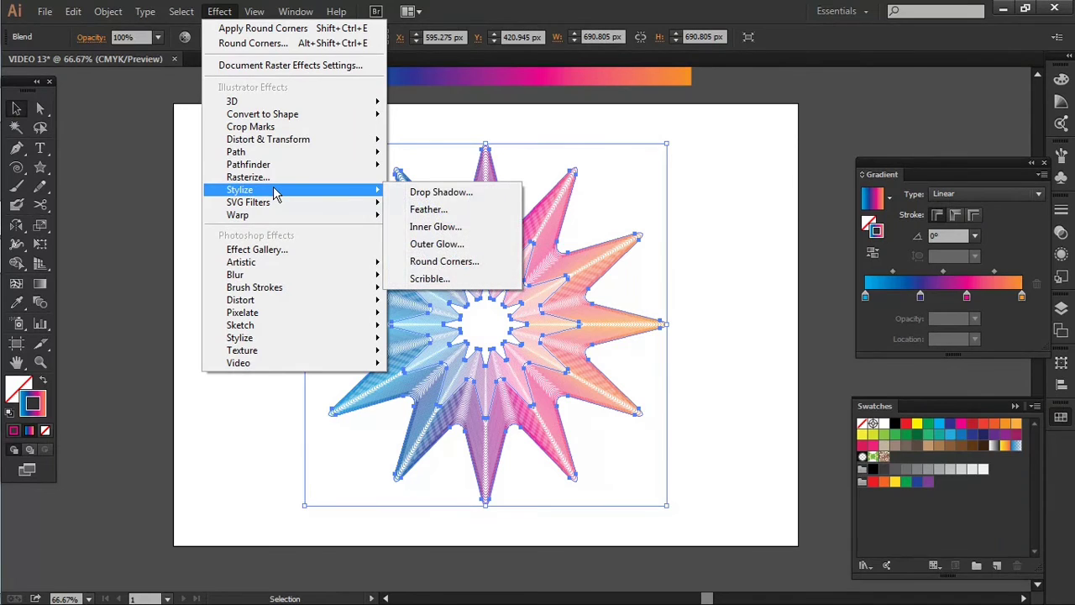
mouse_move(267, 141)
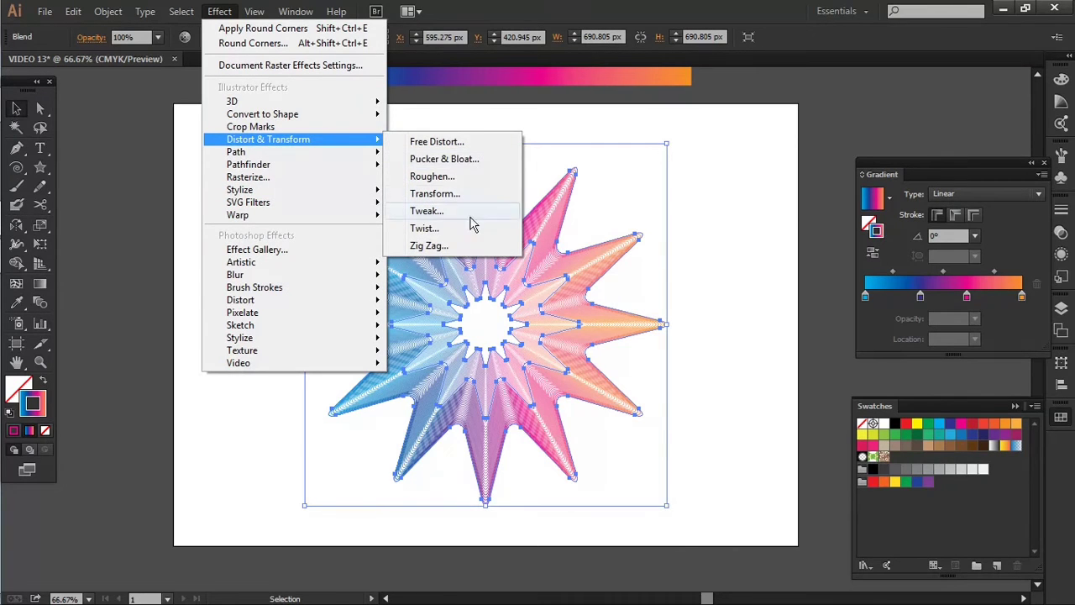
click(447, 246)
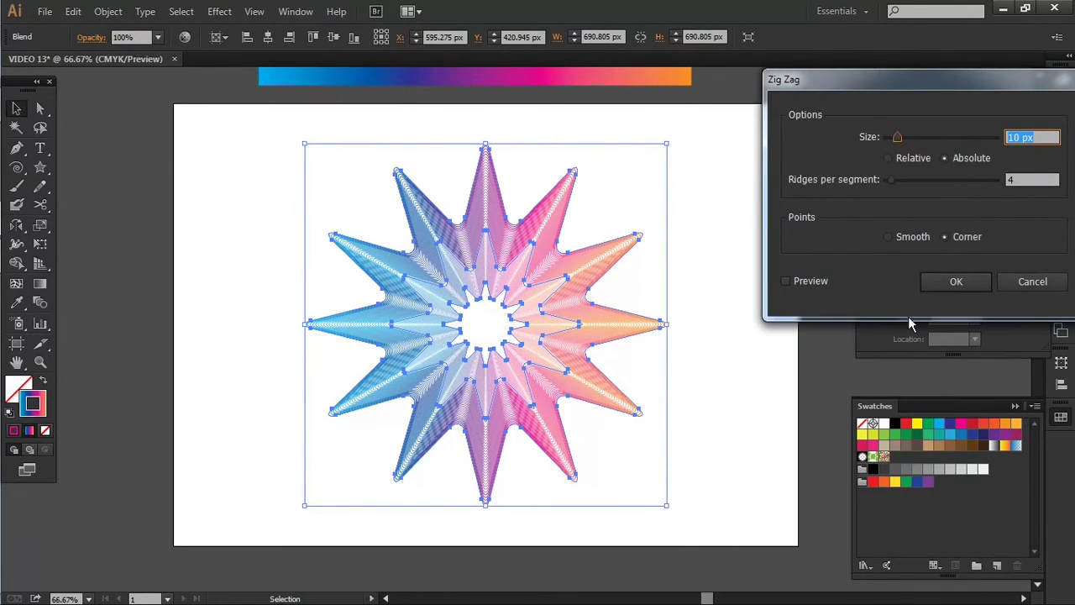
click(795, 280)
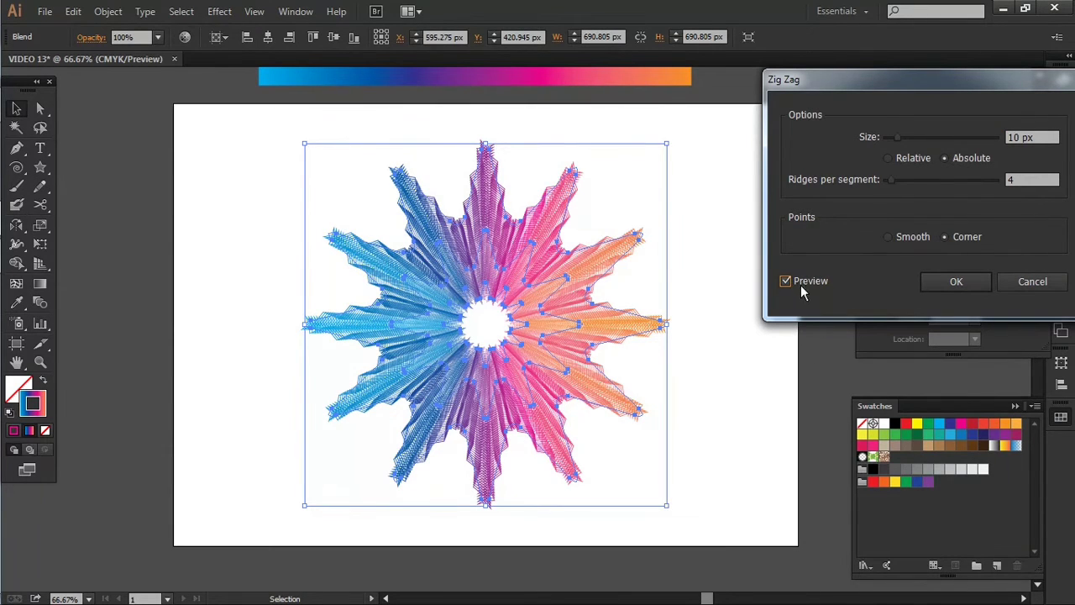
click(901, 240)
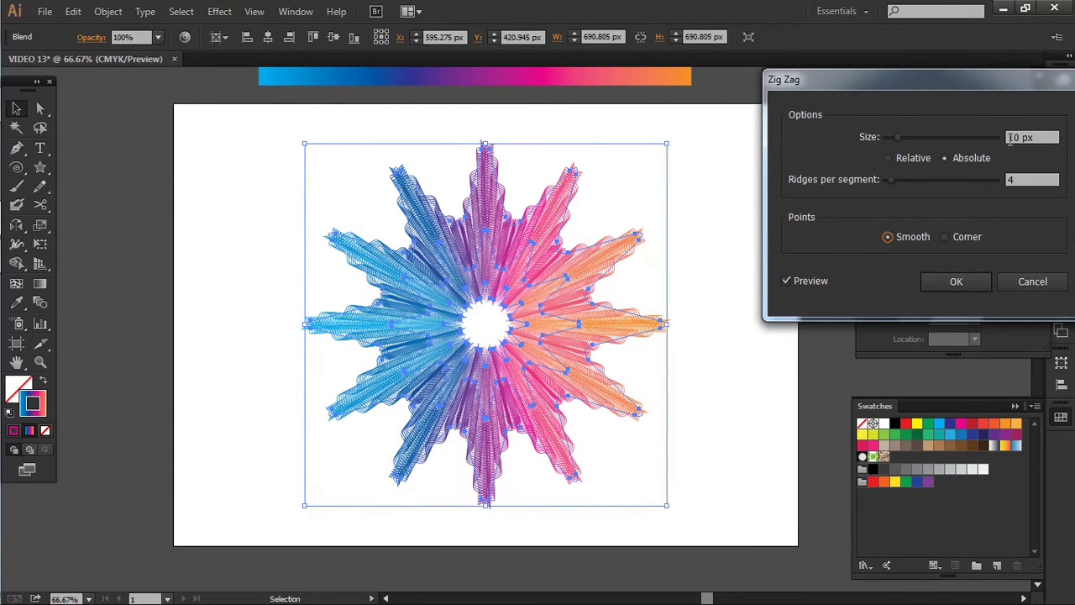
- Set the Zig Zag size to 12 px with 2 ridges per segment and apply it to the blend
click(1012, 138)
key(Up)
key(Up)
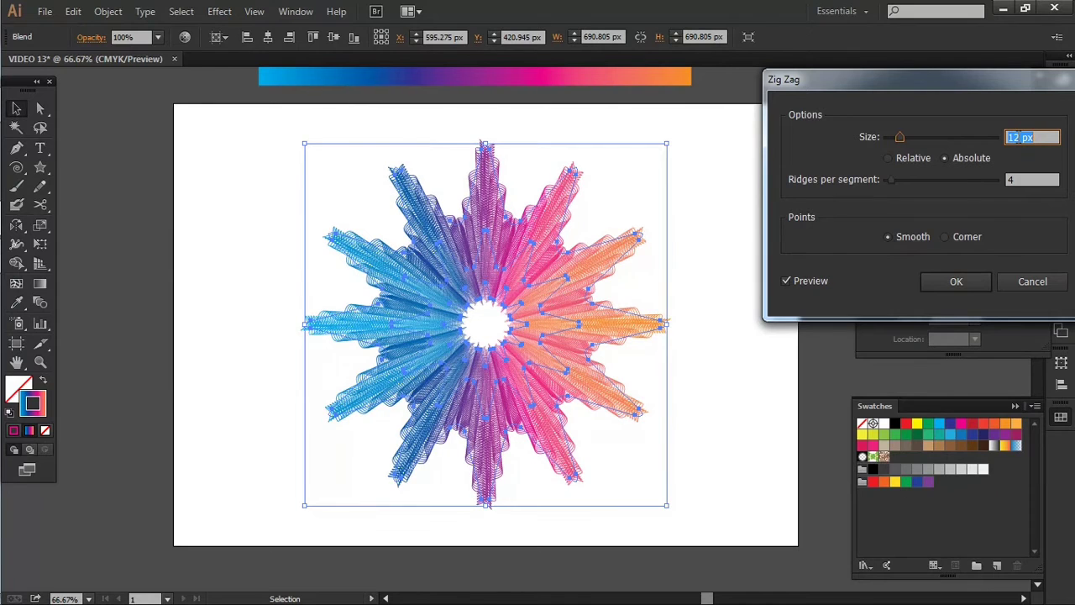
click(1025, 178)
key(Down)
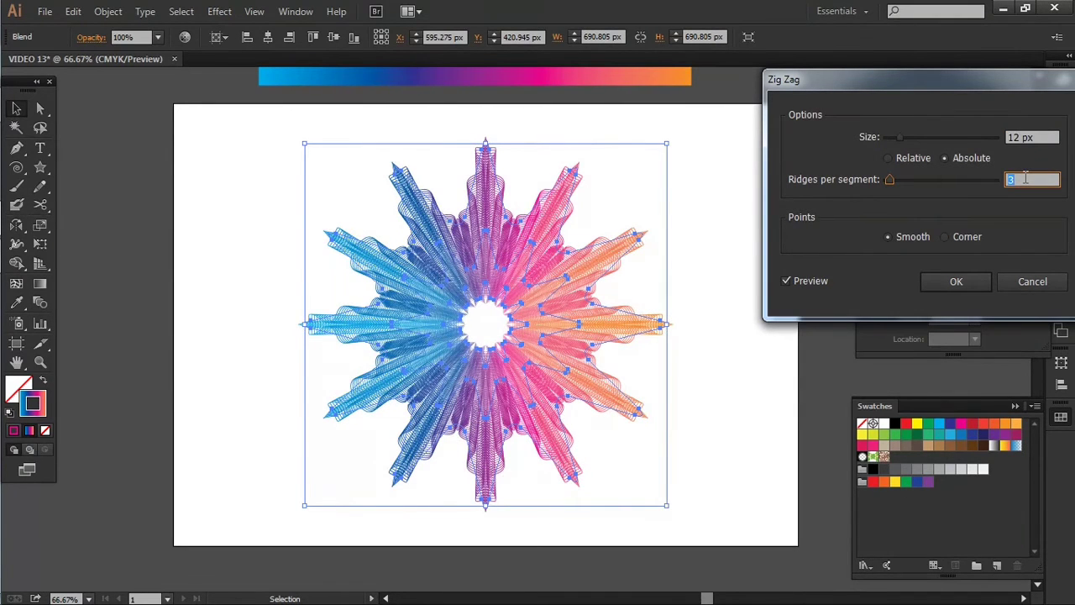
key(Down)
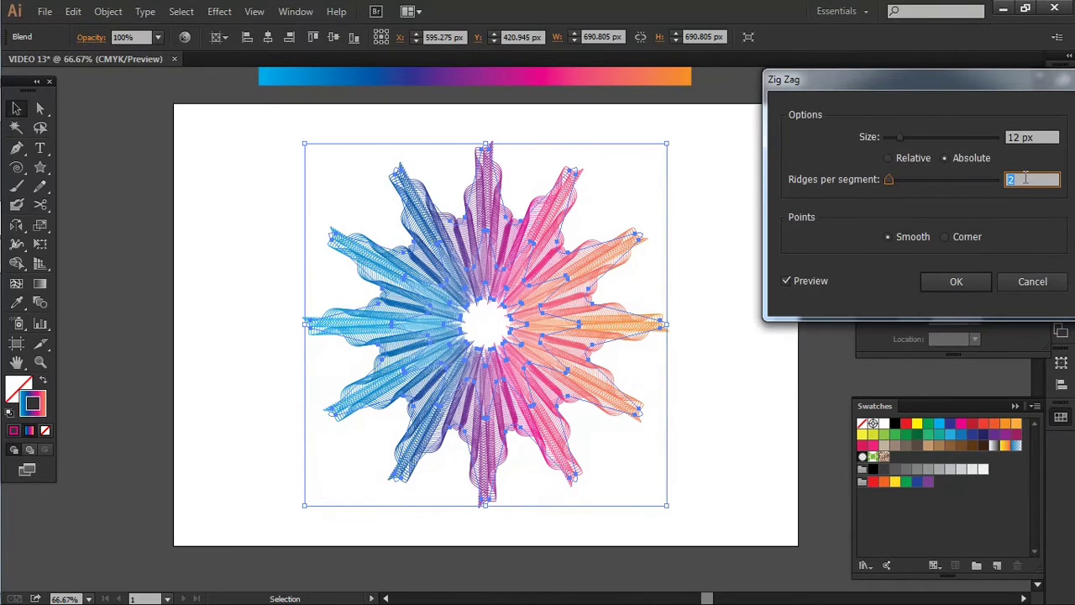
click(956, 282)
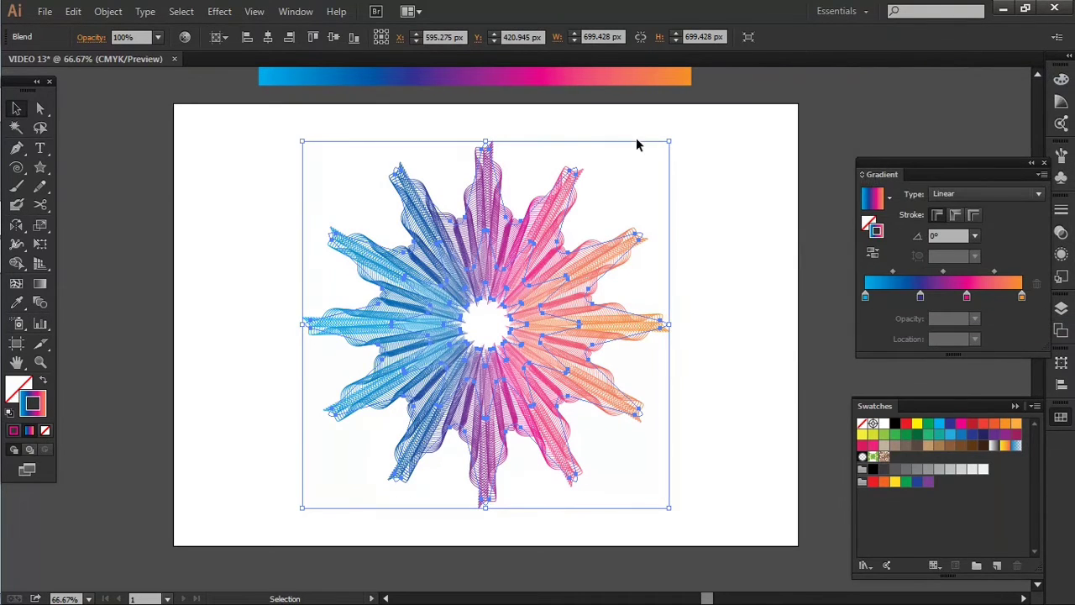
click(701, 171)
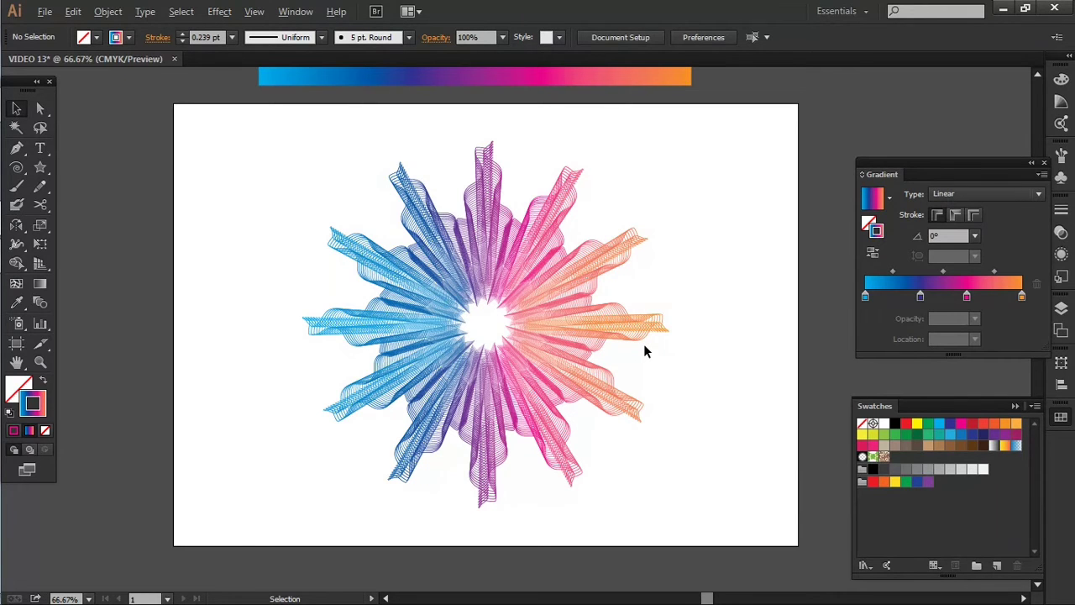
- Apply a Pucker & Bloat effect of 17% toward Bloat to the star blend
scroll(643, 344, up, 1)
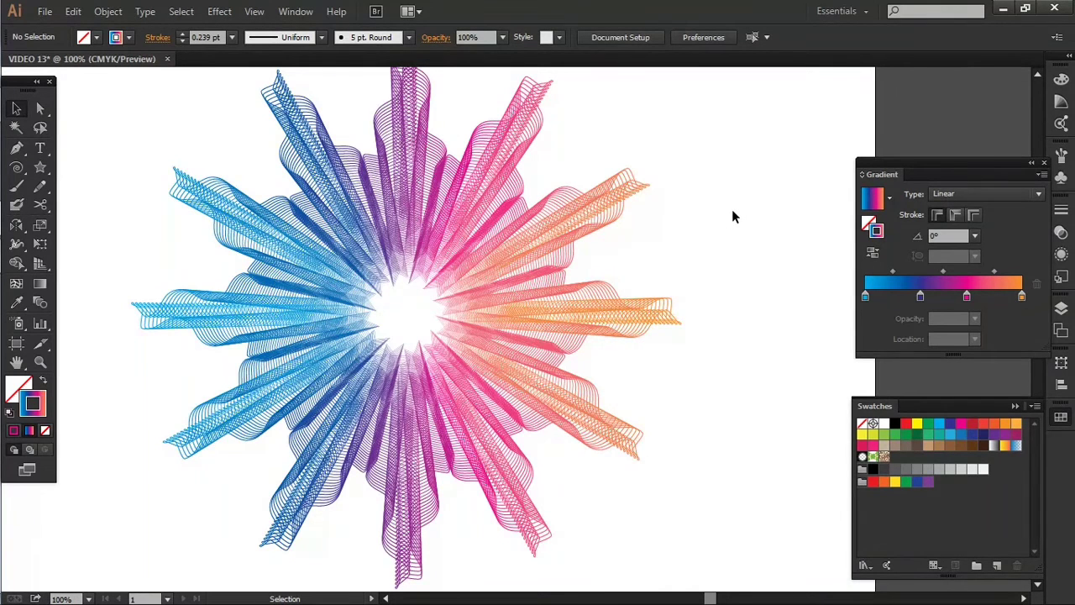
scroll(730, 210, down, 1)
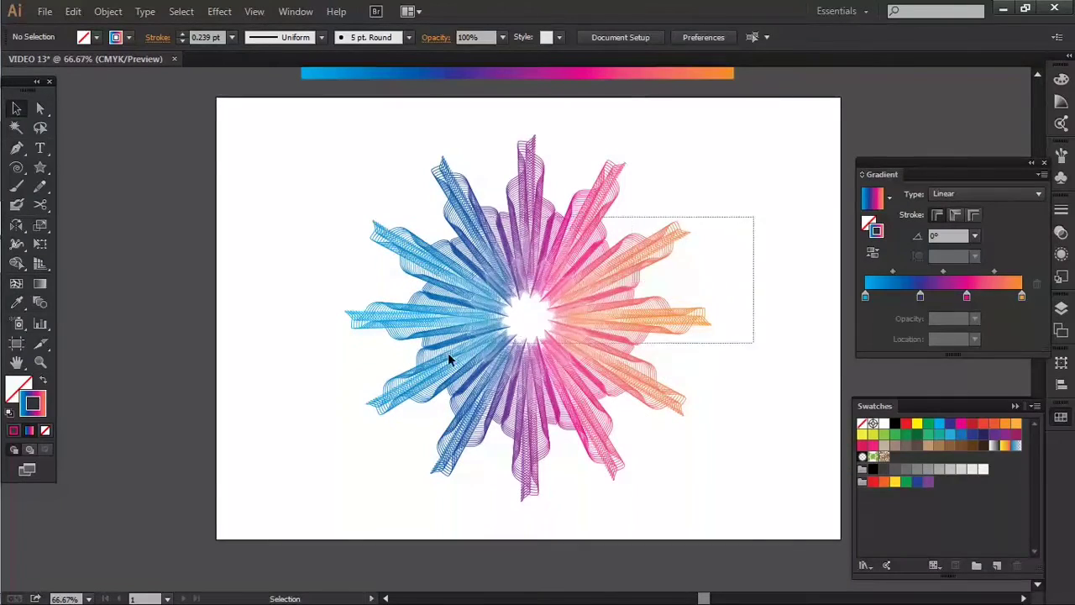
click(449, 359)
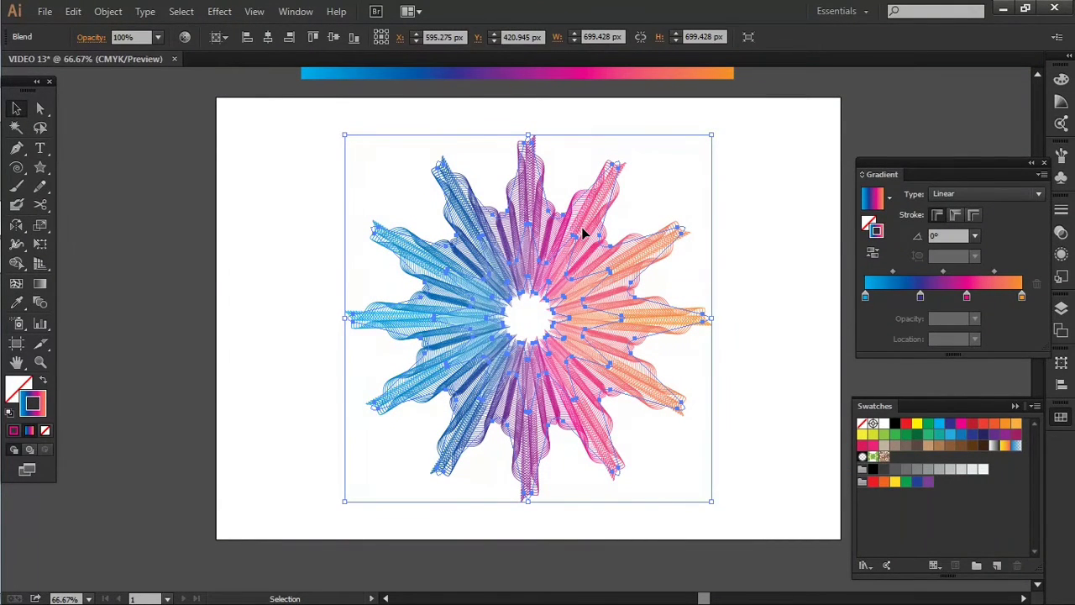
click(767, 180)
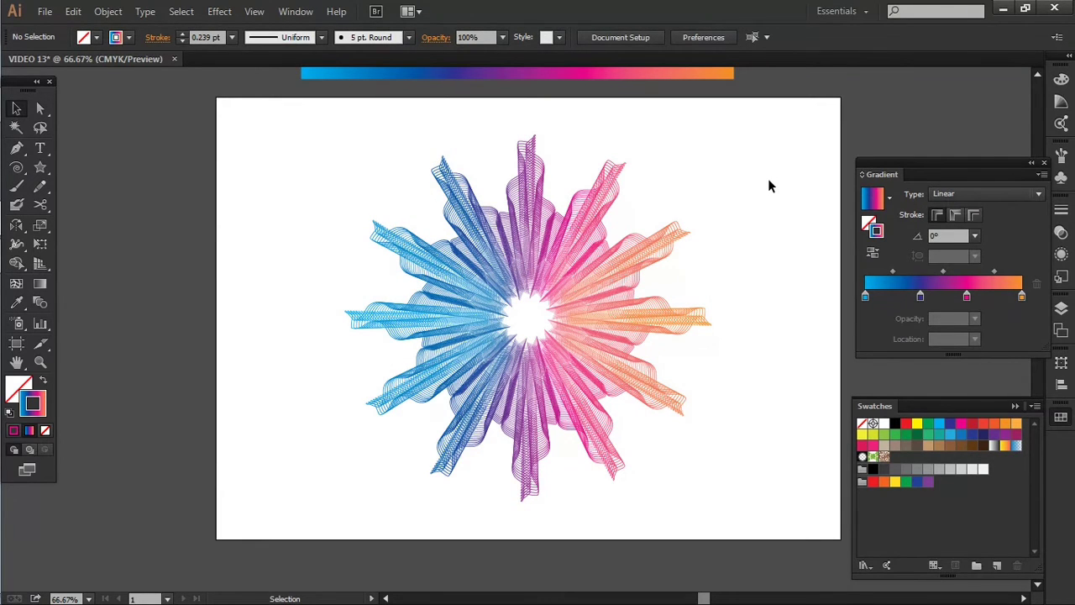
drag(721, 197, 501, 309)
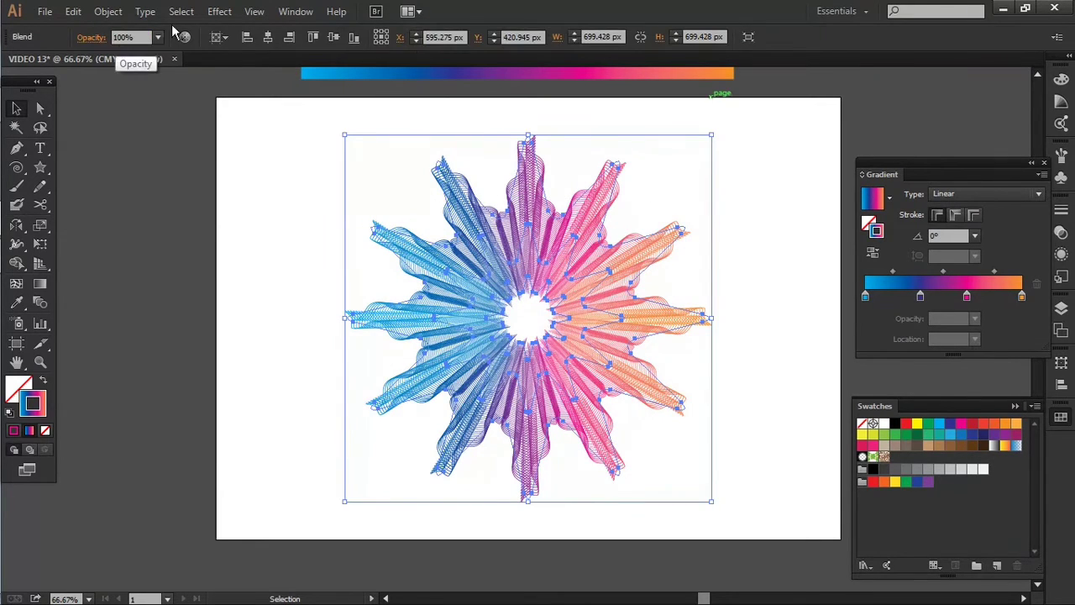
click(219, 11)
mouse_move(294, 147)
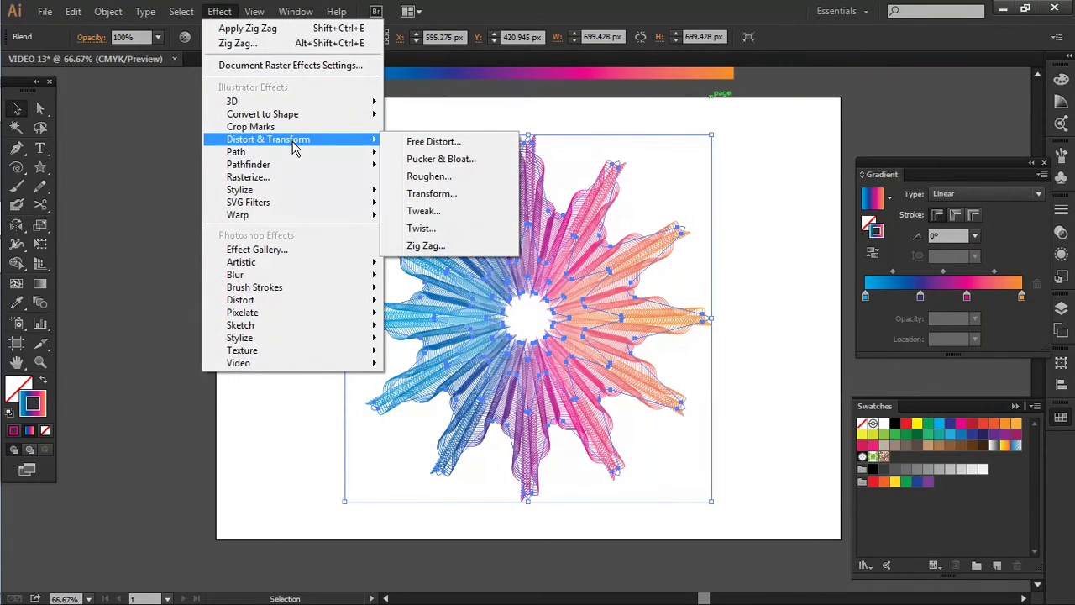
click(440, 159)
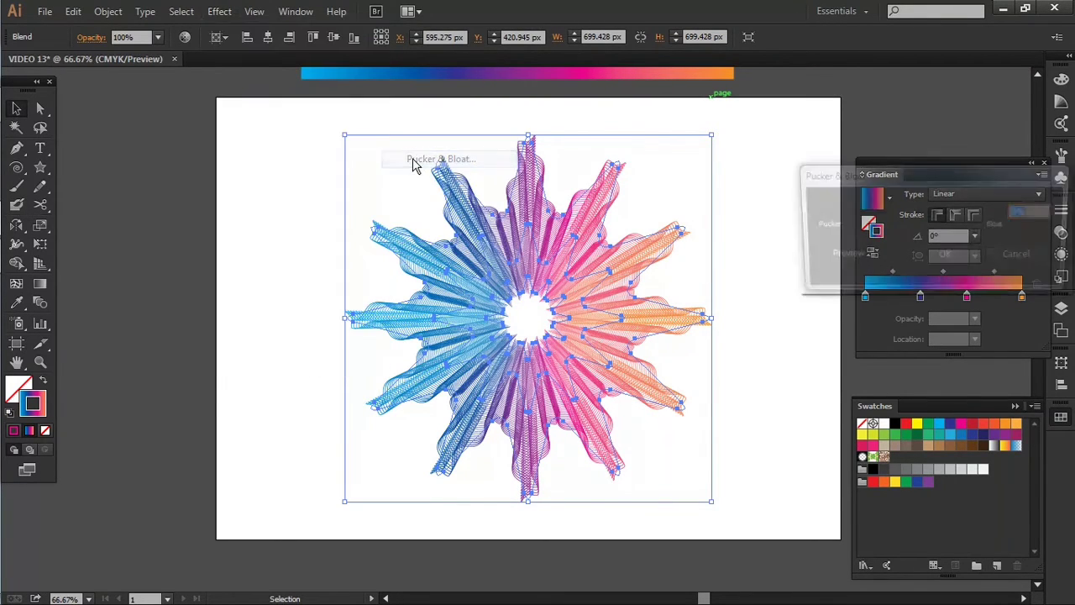
click(816, 257)
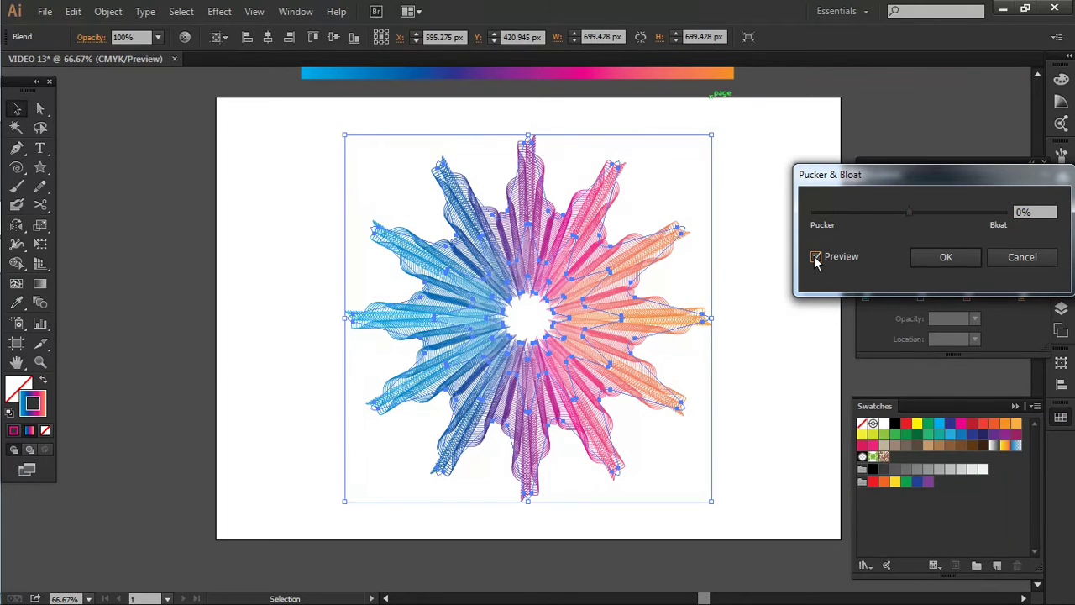
drag(910, 212, 921, 212)
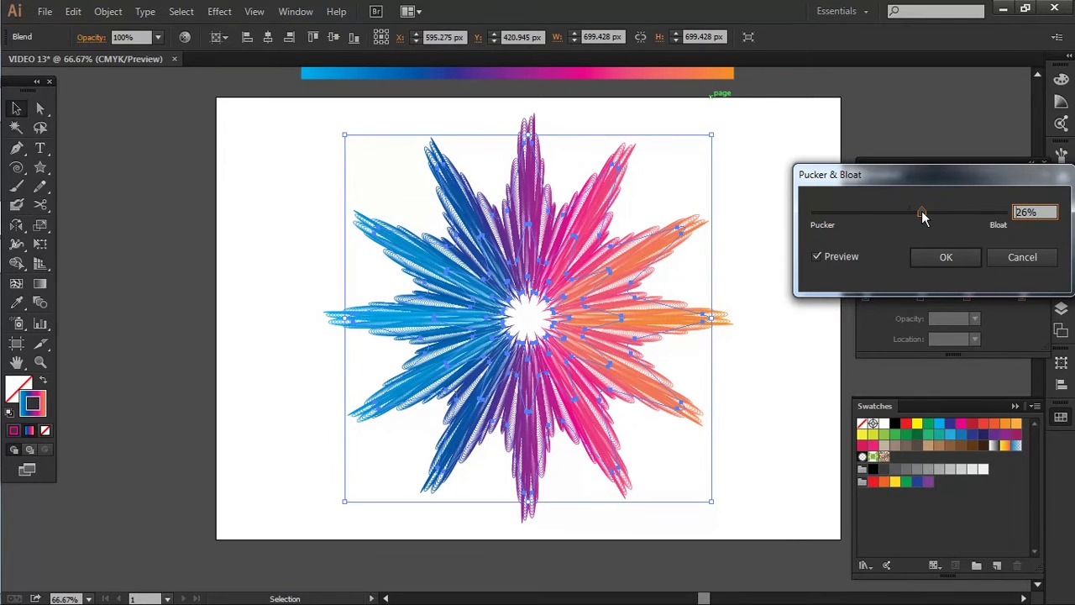
drag(914, 212, 918, 213)
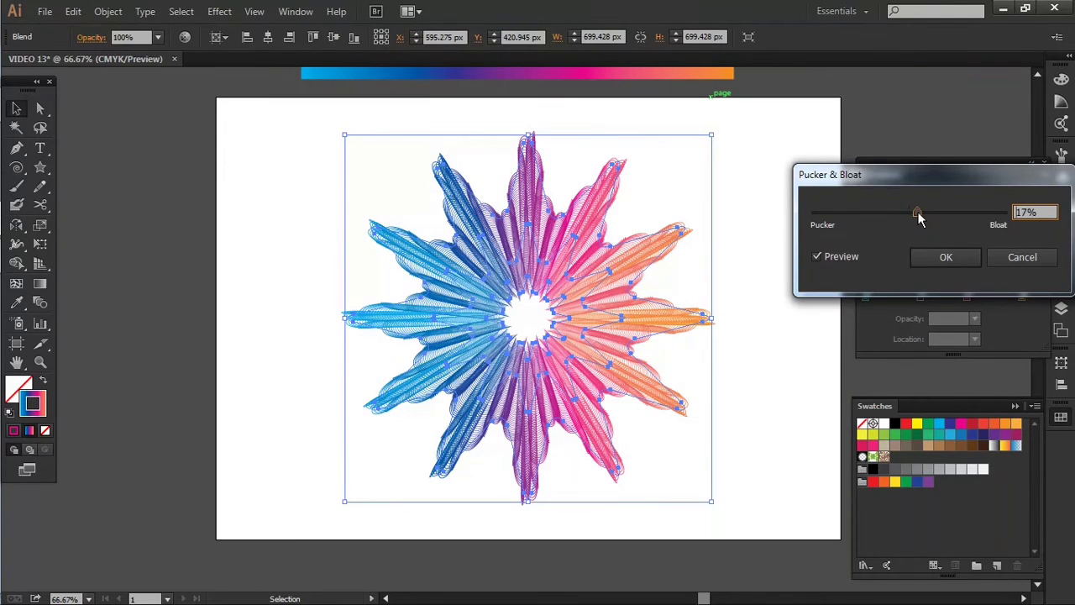
click(962, 259)
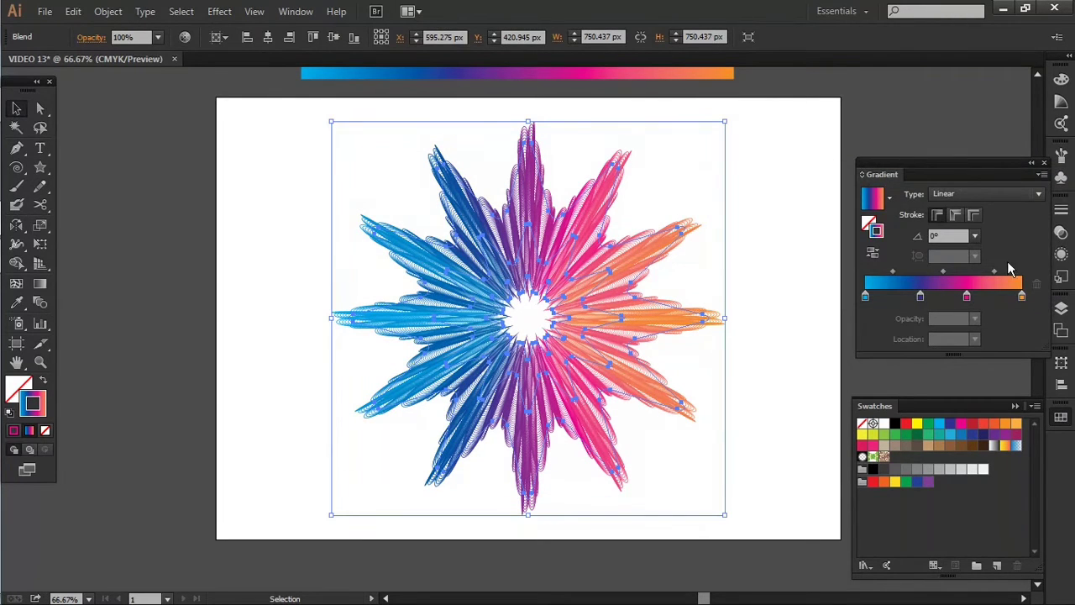
- Dock the collapsed Gradient panel with the other panel icons and collapse the Swatches panel
click(1031, 163)
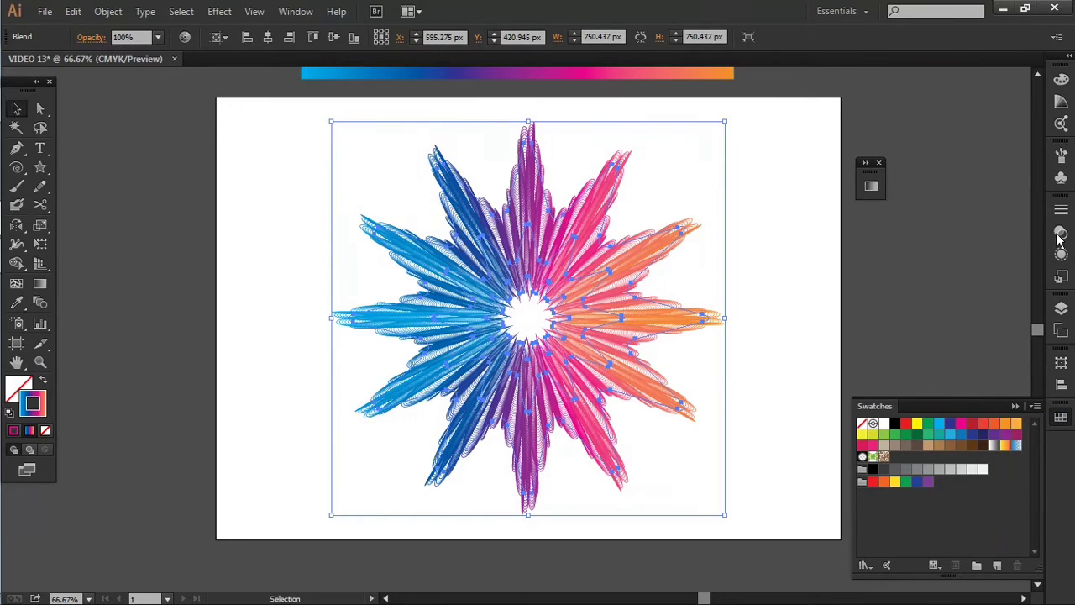
drag(877, 179, 1054, 447)
click(1015, 407)
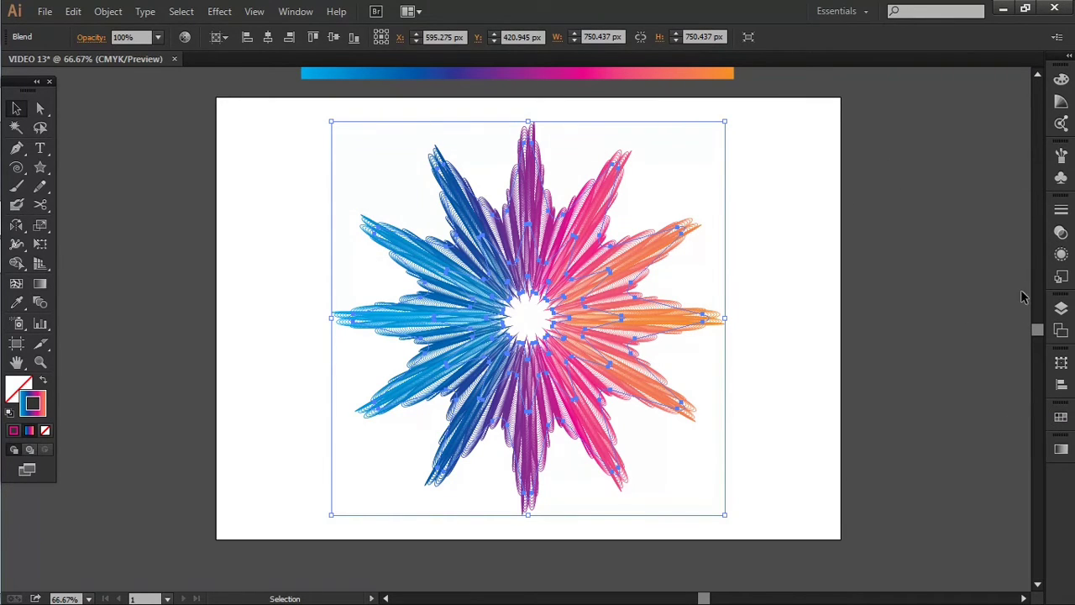
- Reorder the blend's effects so Pucker & Bloat comes above Zig Zag, and deselect the artwork
click(1061, 234)
click(1060, 254)
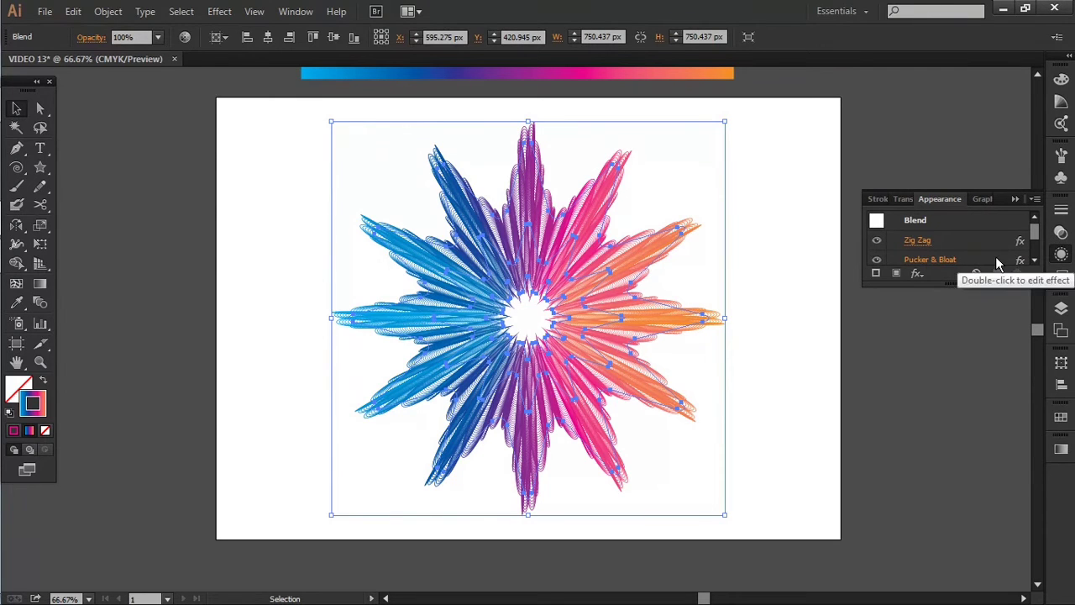
drag(995, 256, 990, 228)
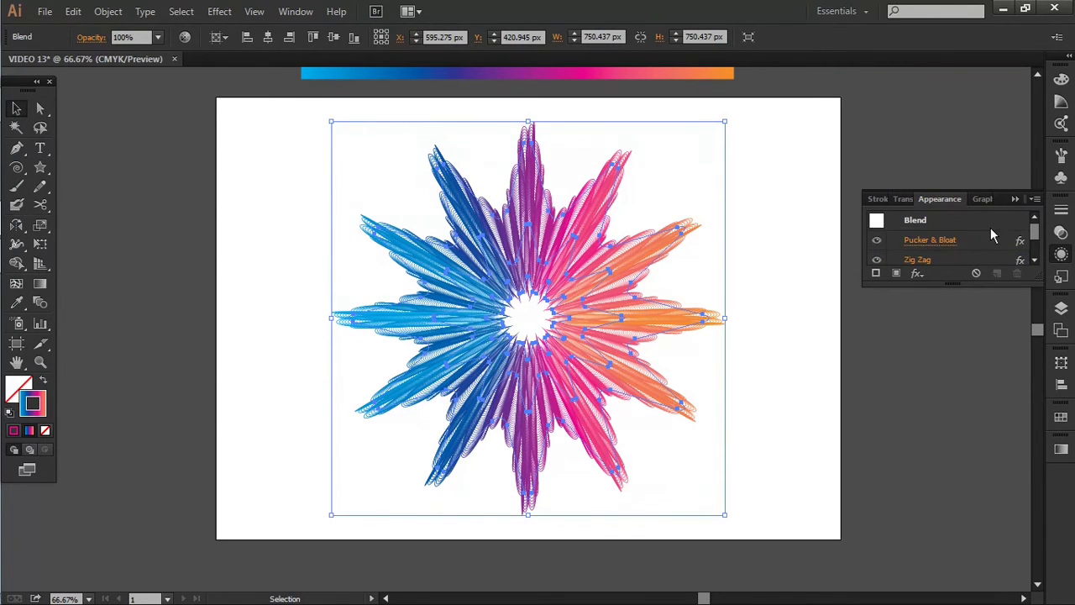
click(828, 367)
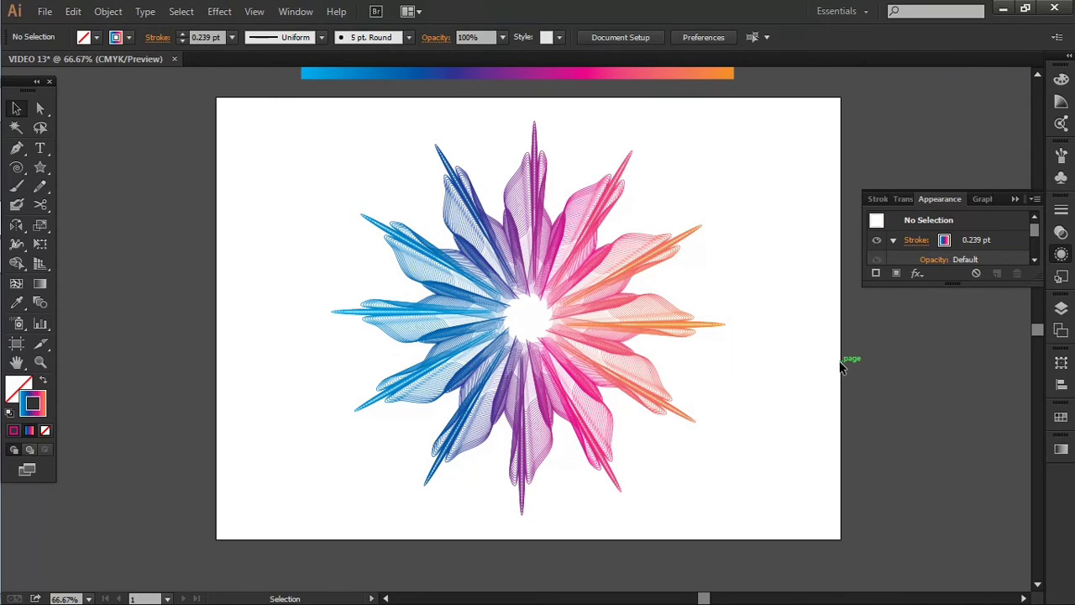
- Draw a gradient-filled rectangle covering the whole artboard and send it to the back
drag(39, 167, 132, 168)
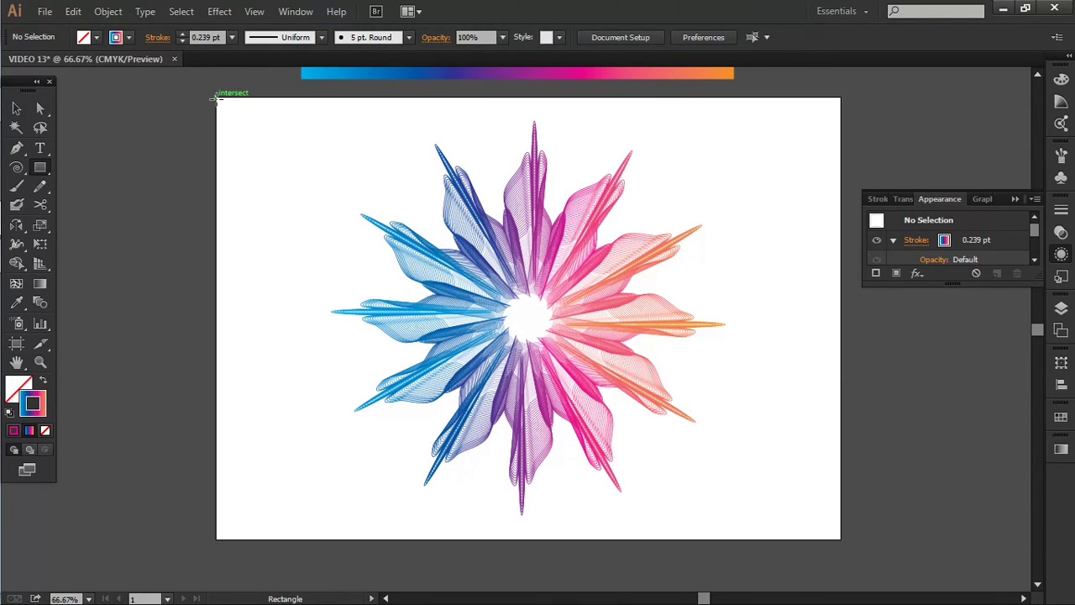
drag(216, 99, 841, 539)
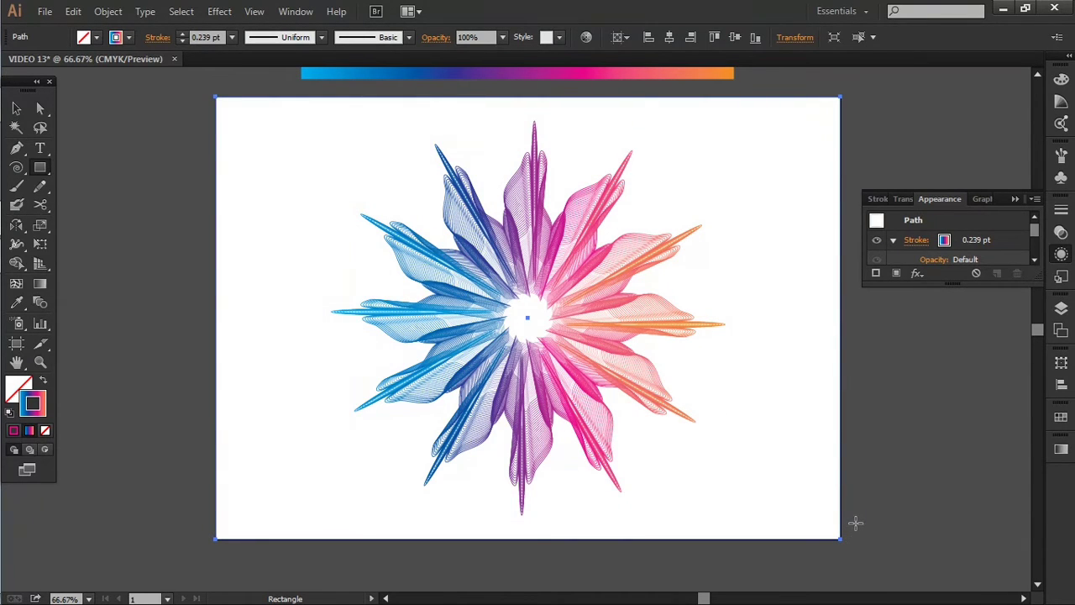
key(shift+x)
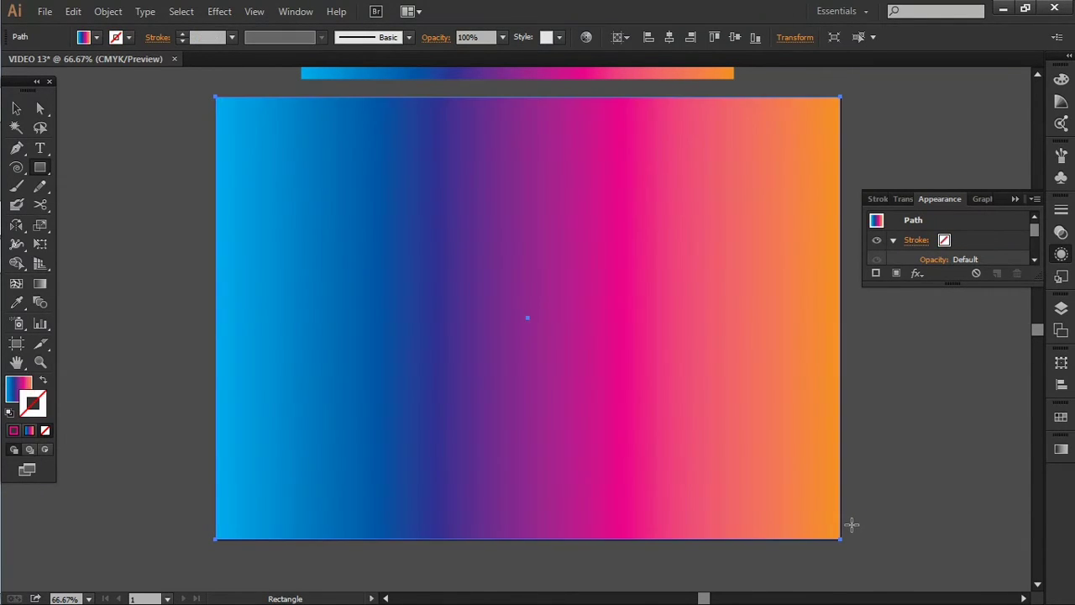
right_click(637, 354)
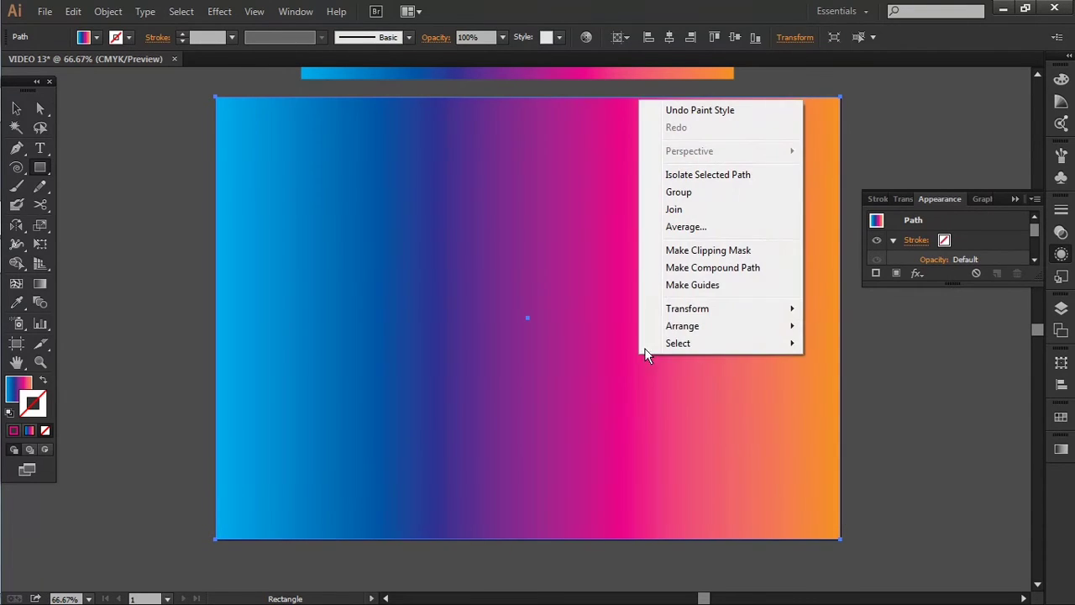
mouse_move(693, 327)
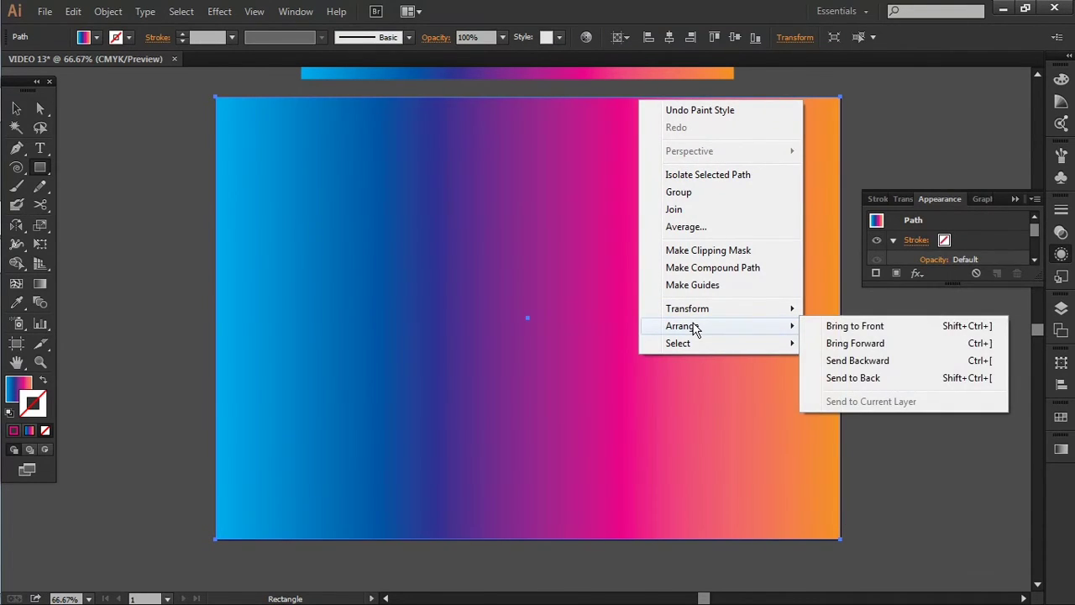
click(852, 378)
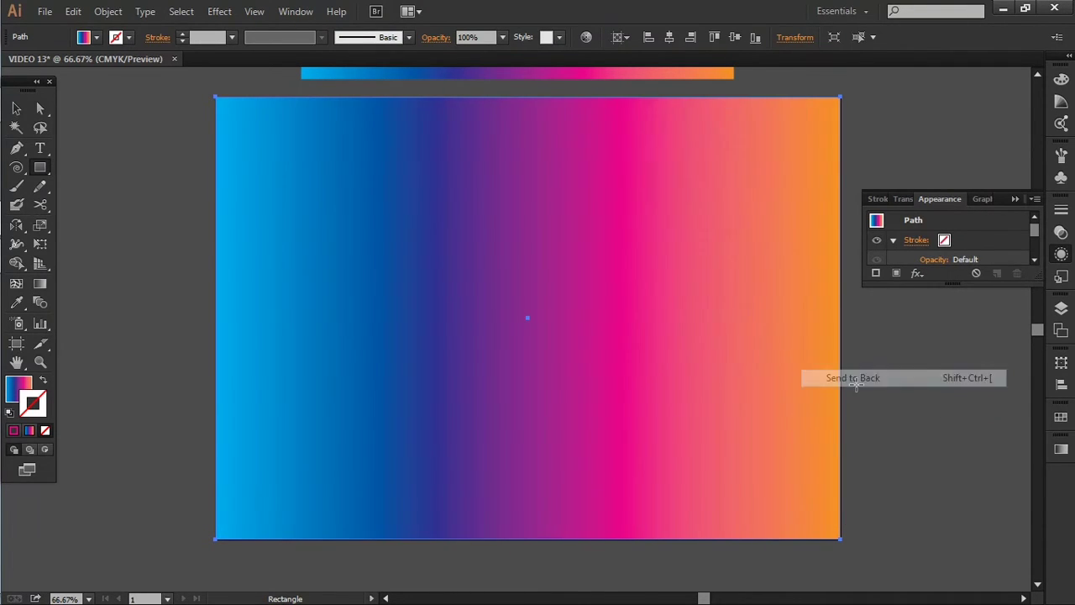
- Give the background rectangle a light grey fill (C=0 M=0 Y=0 K=10) and no stroke
click(1060, 418)
click(974, 469)
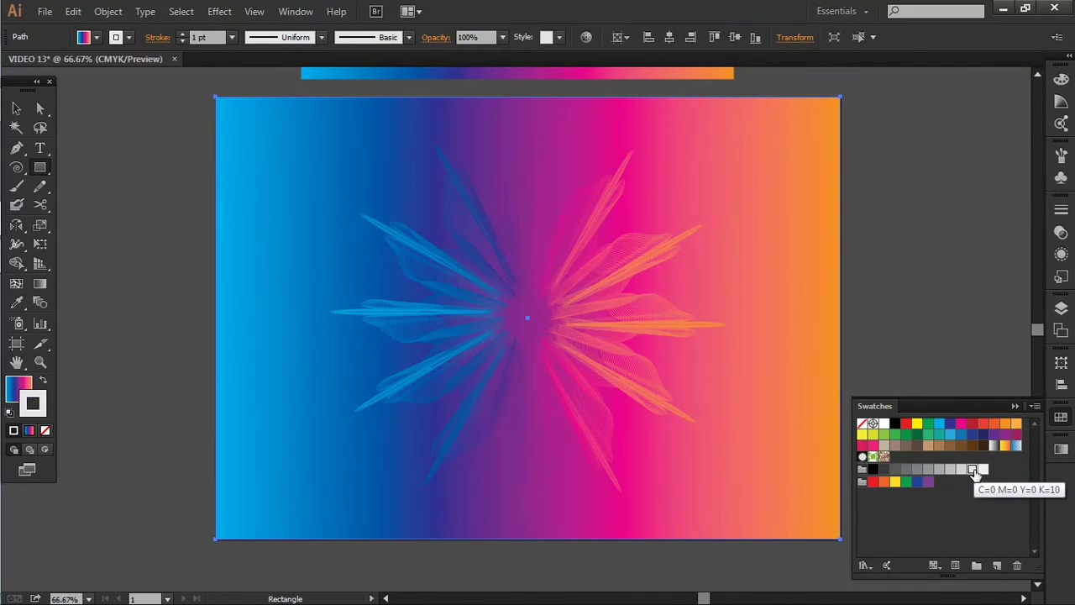
key(shift+x)
click(45, 432)
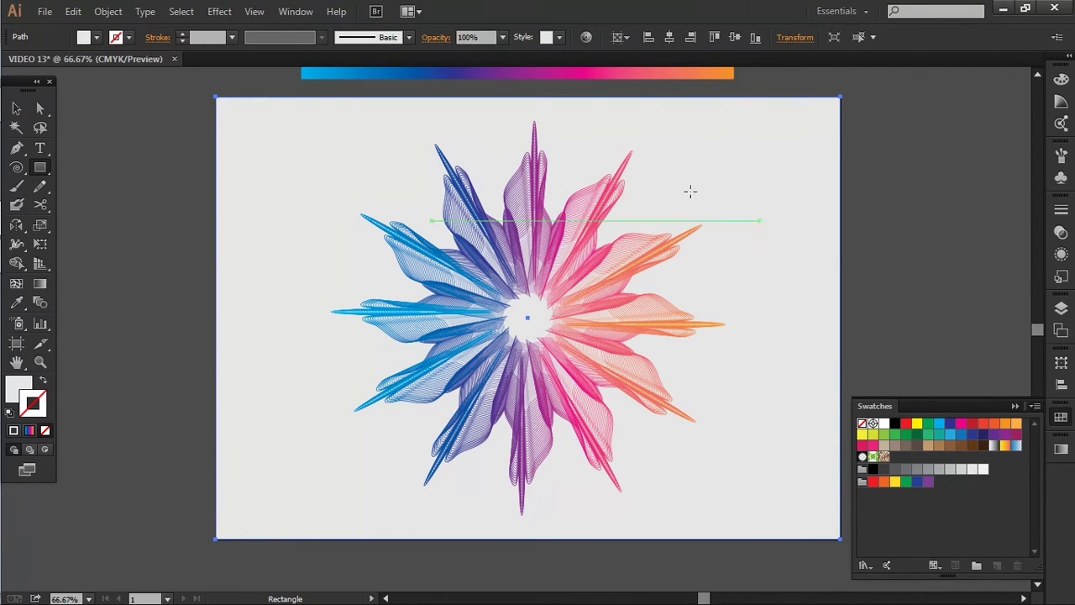
- Delete the gradient bar above the artboard and collapse the Swatches panel
click(18, 109)
click(313, 81)
click(315, 74)
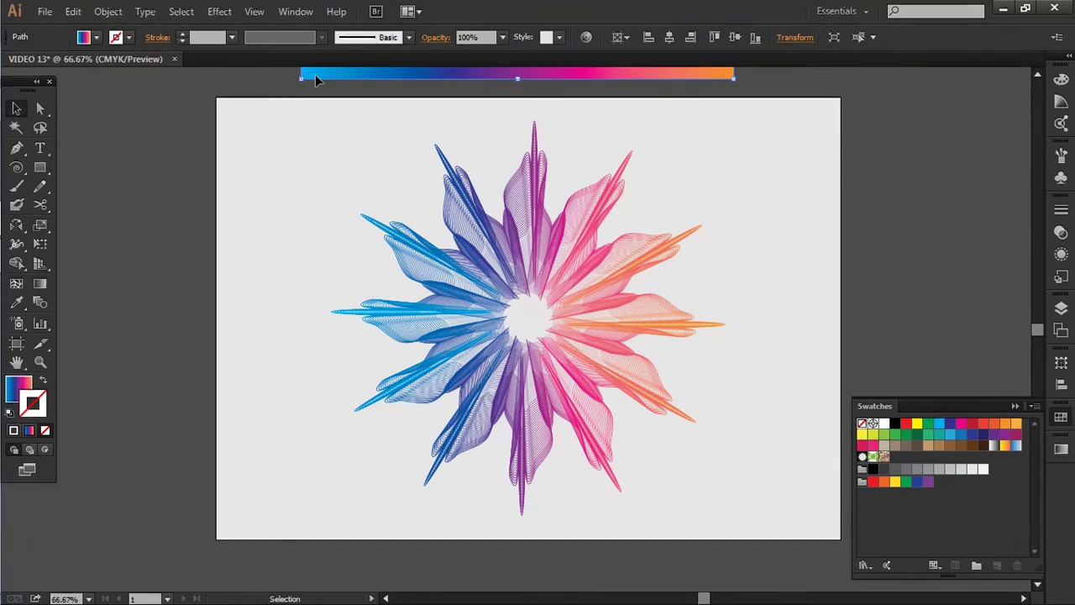
scroll(773, 277, down, 5)
click(706, 259)
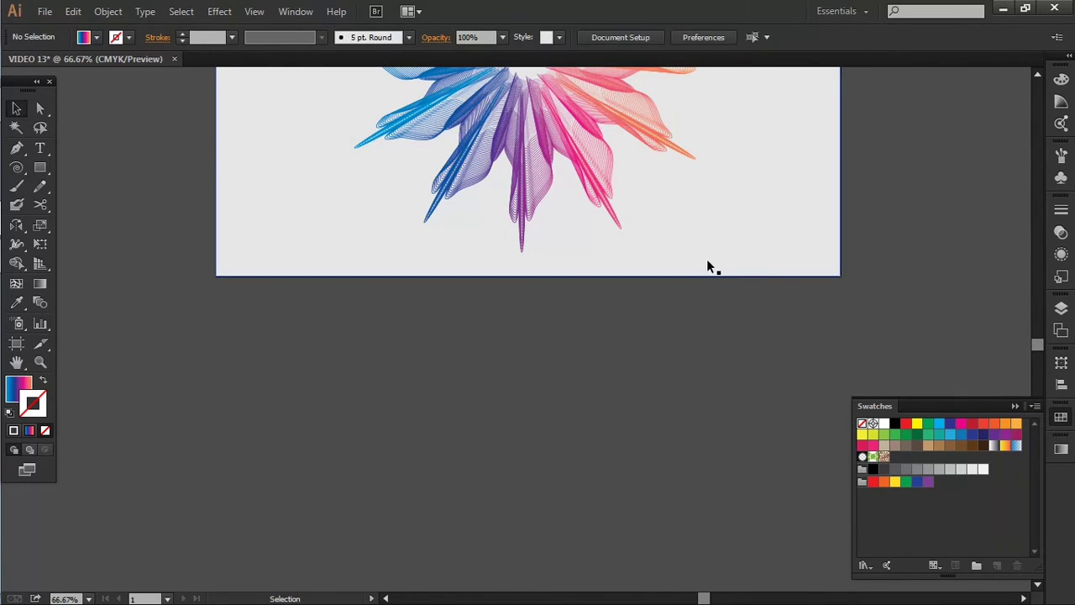
scroll(727, 309, up, 4)
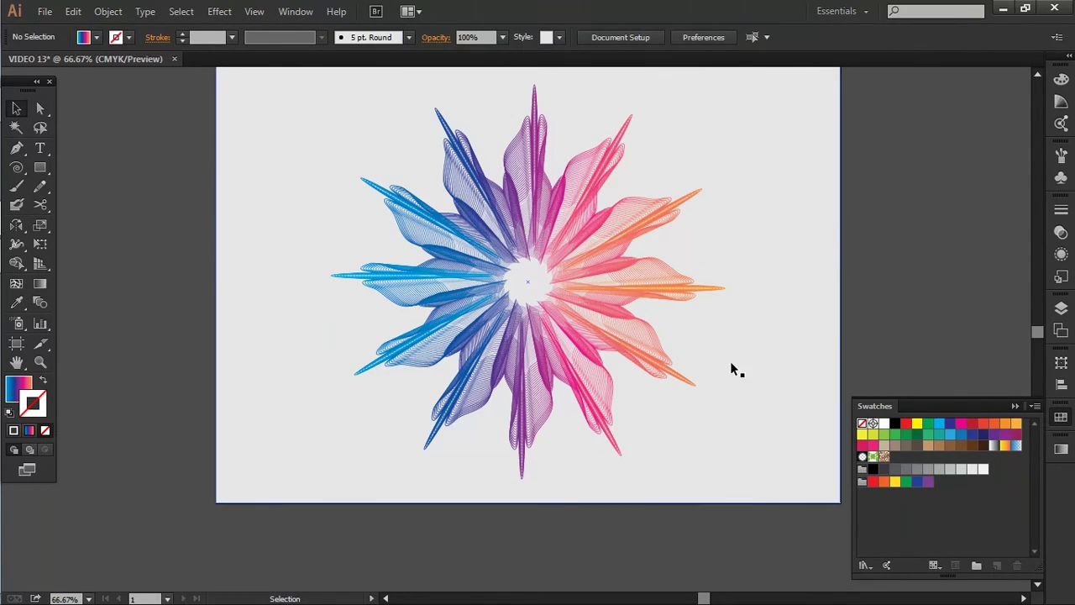
click(1014, 405)
scroll(932, 326, up, 1)
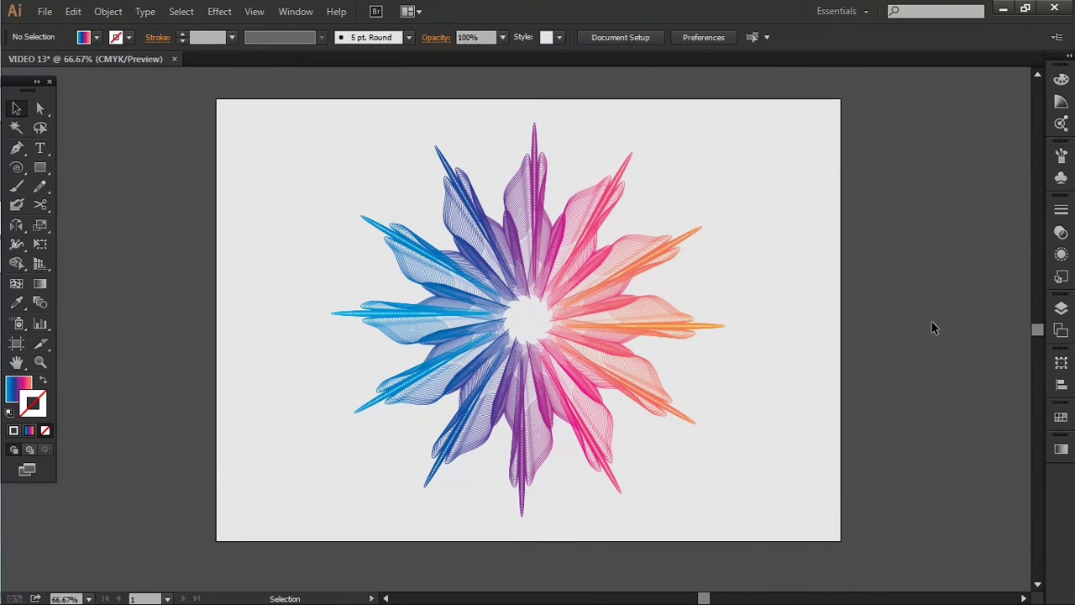
scroll(906, 337, up, 1)
drag(904, 353, 1016, 346)
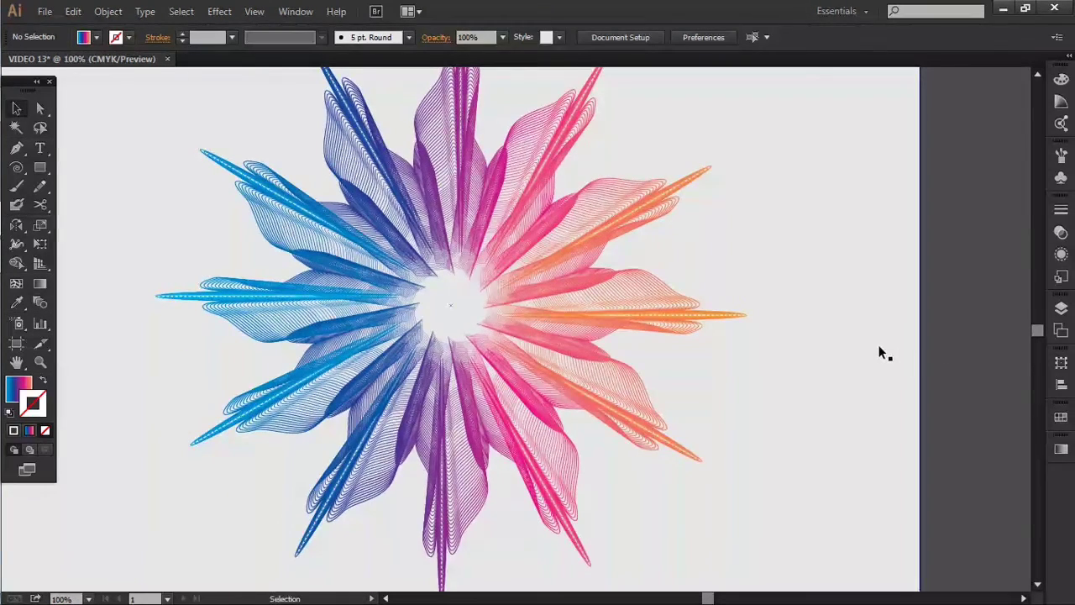
scroll(881, 350, down, 1)
drag(923, 314, 899, 317)
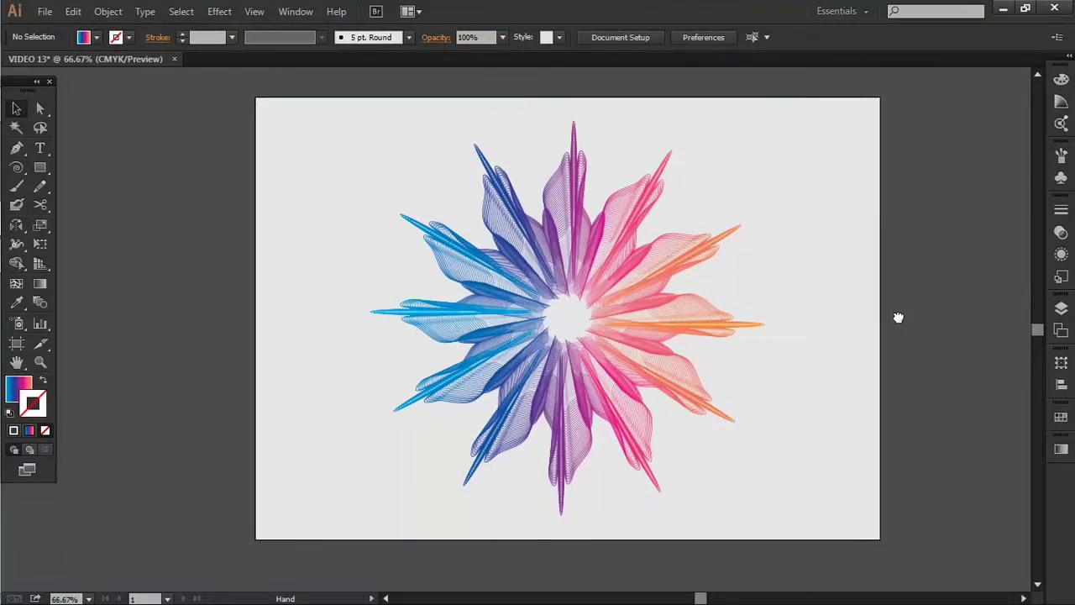